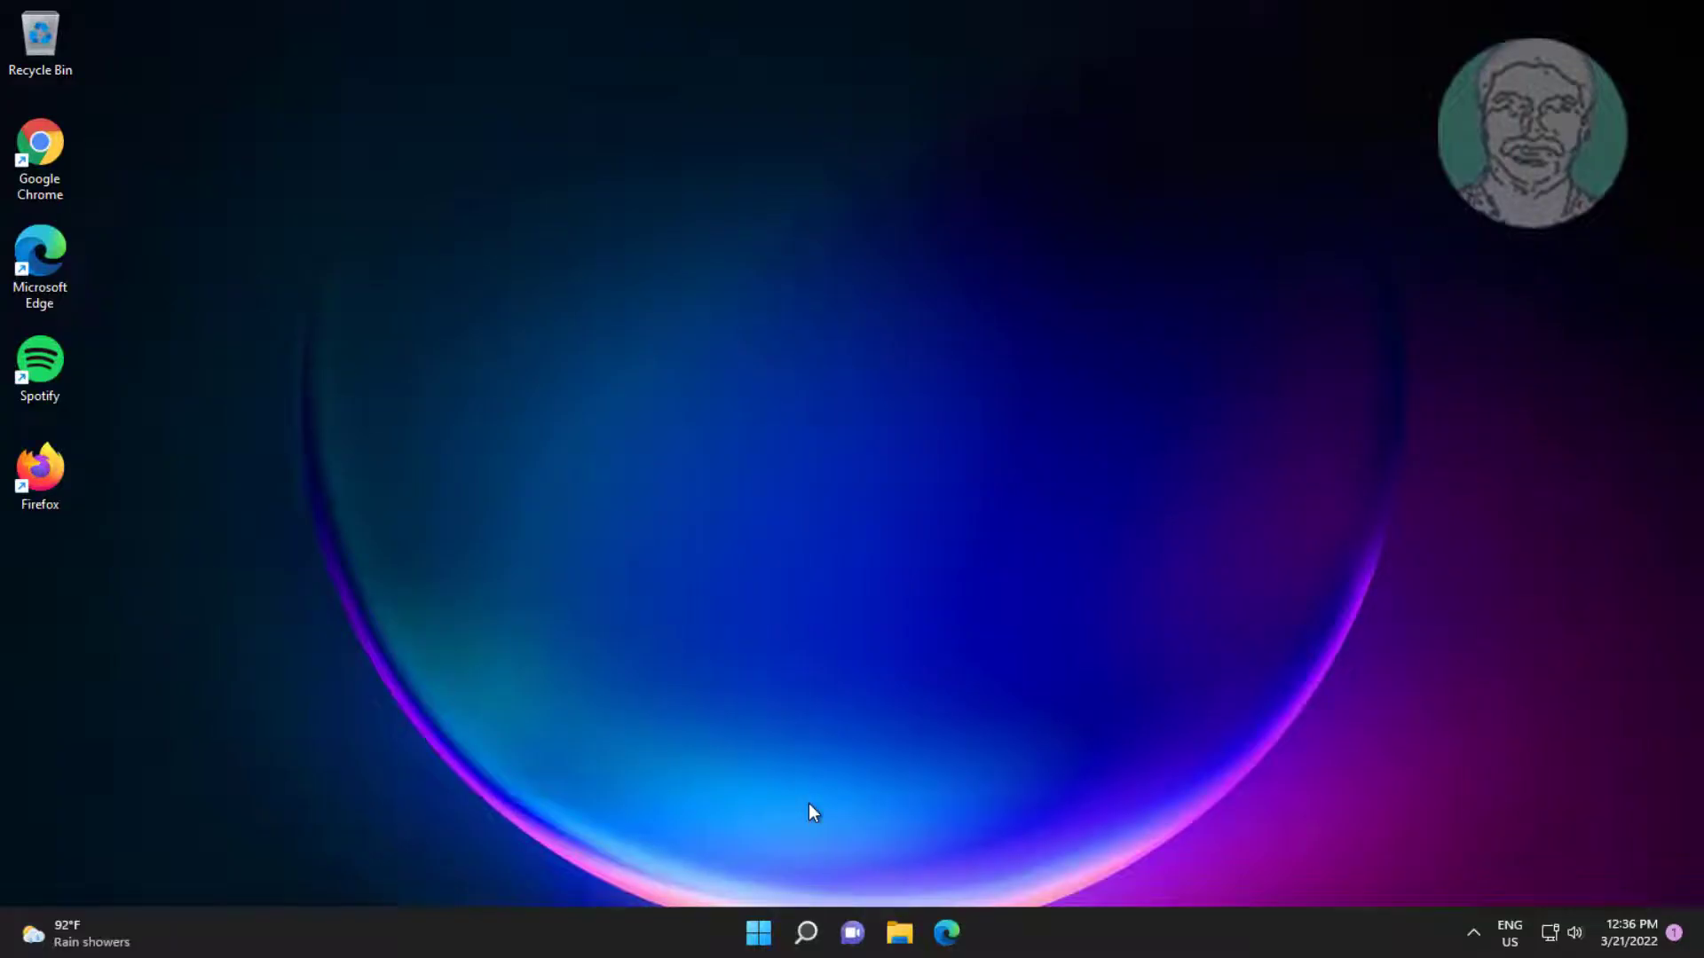
Search for regedit and run Registry Editor as administrator.
click(808, 933)
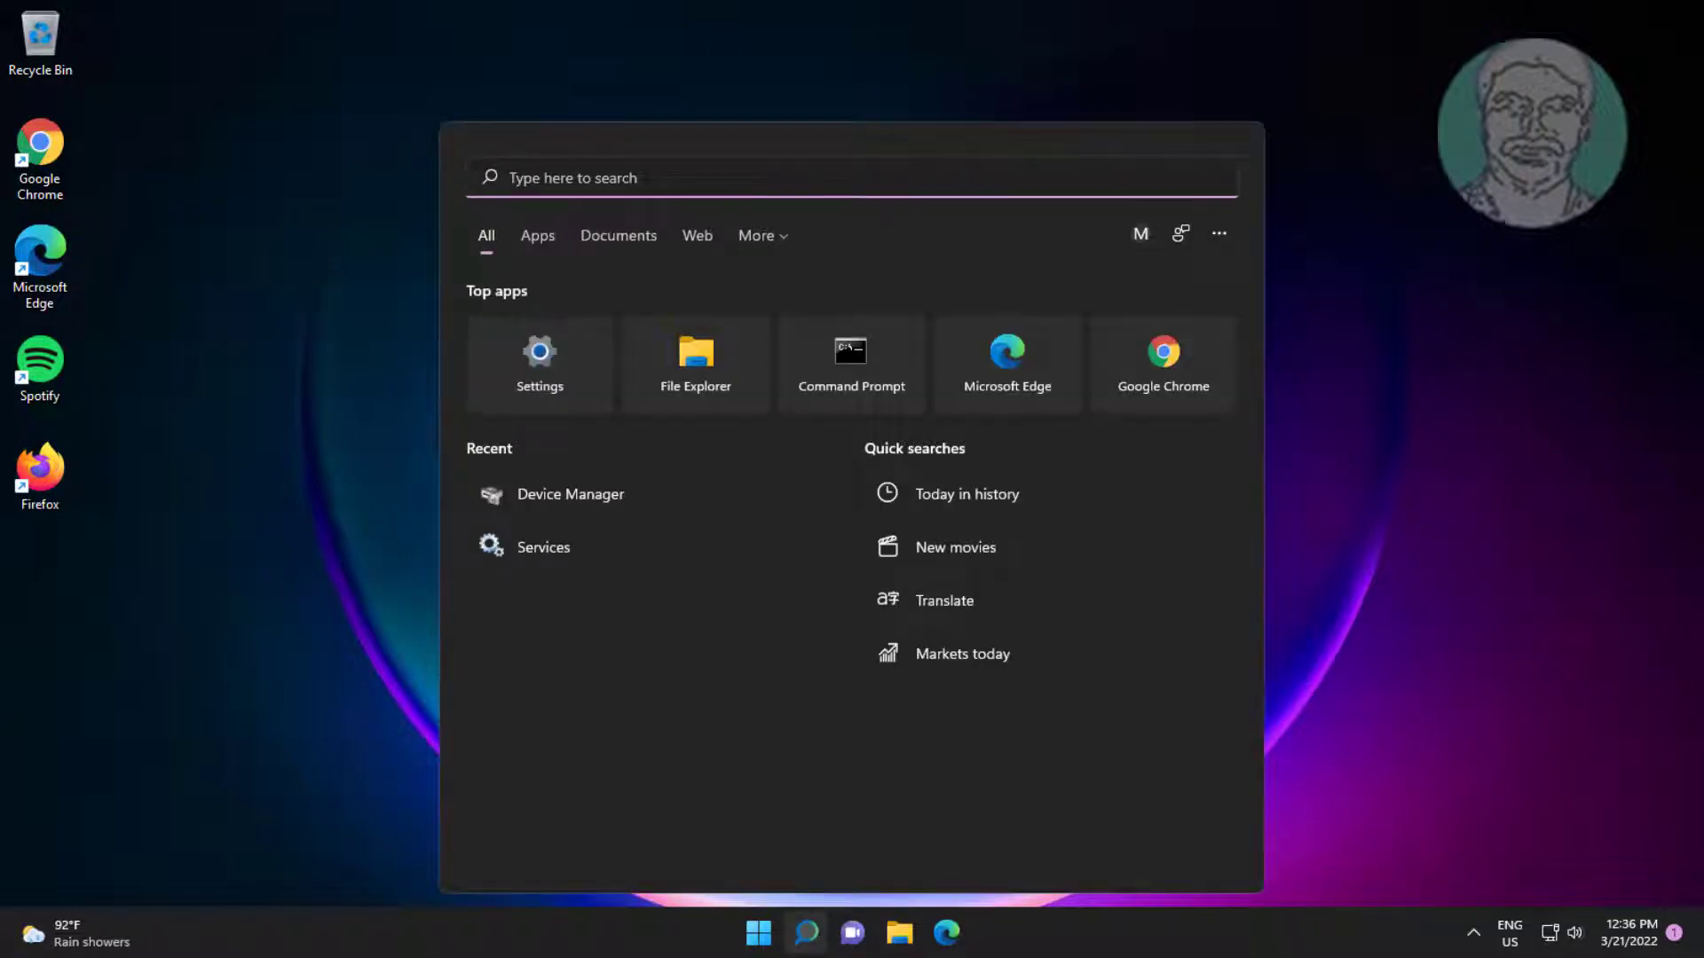
text(reg)
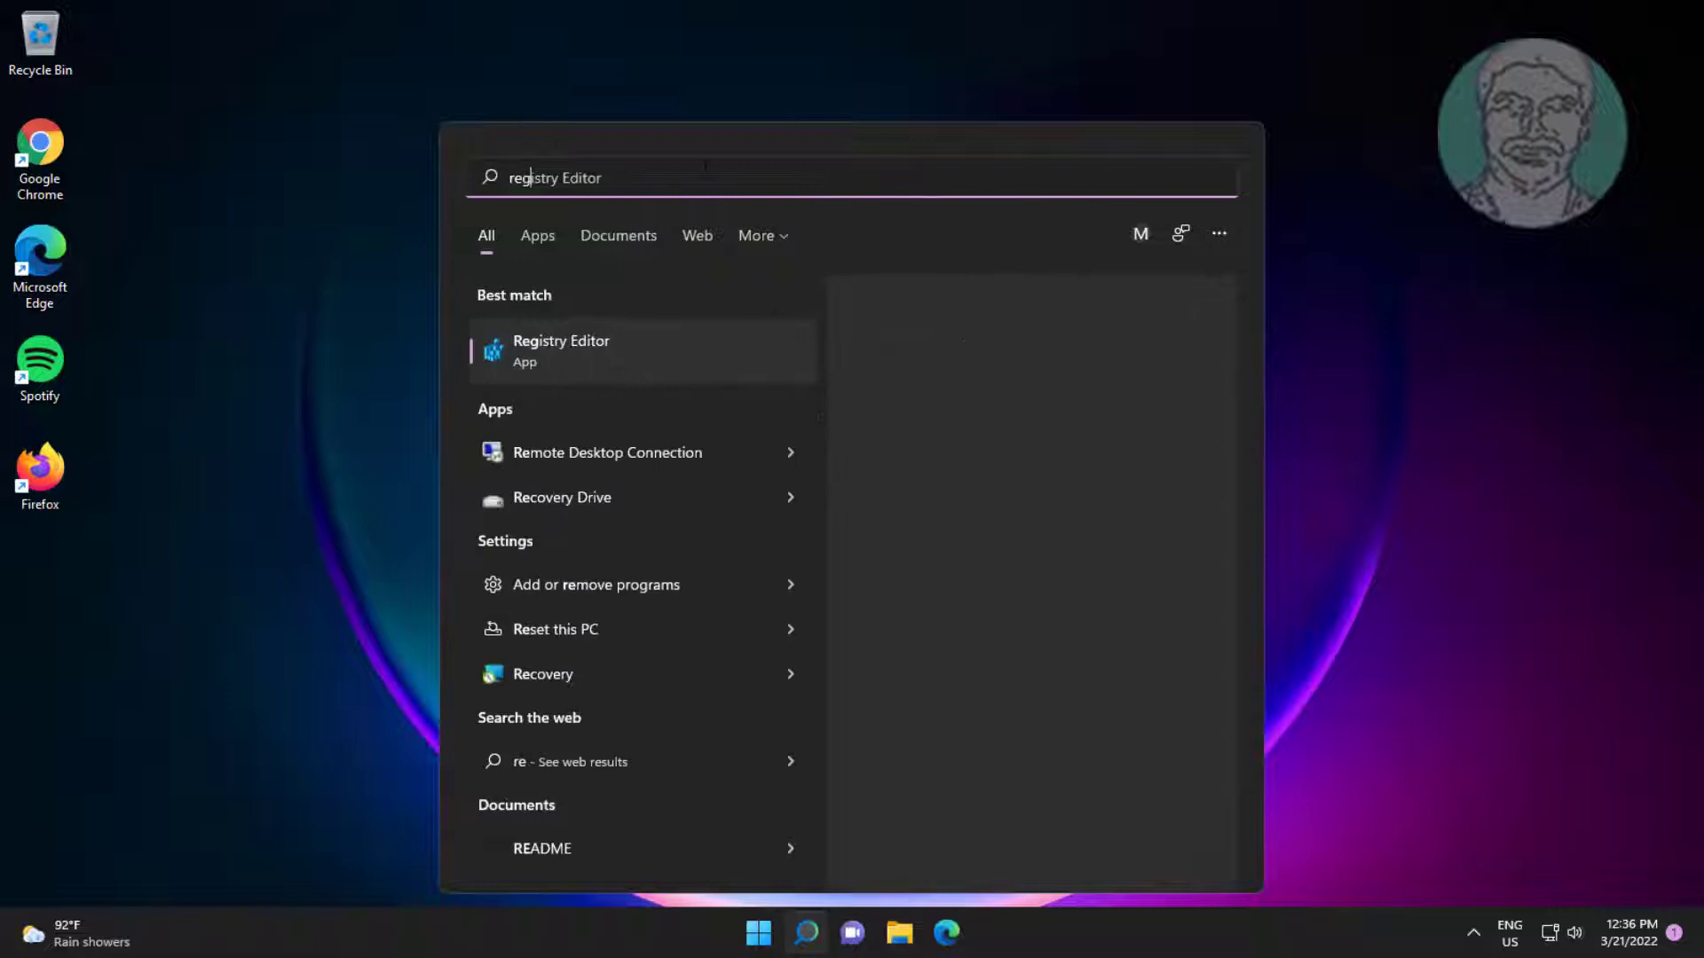
text(edit)
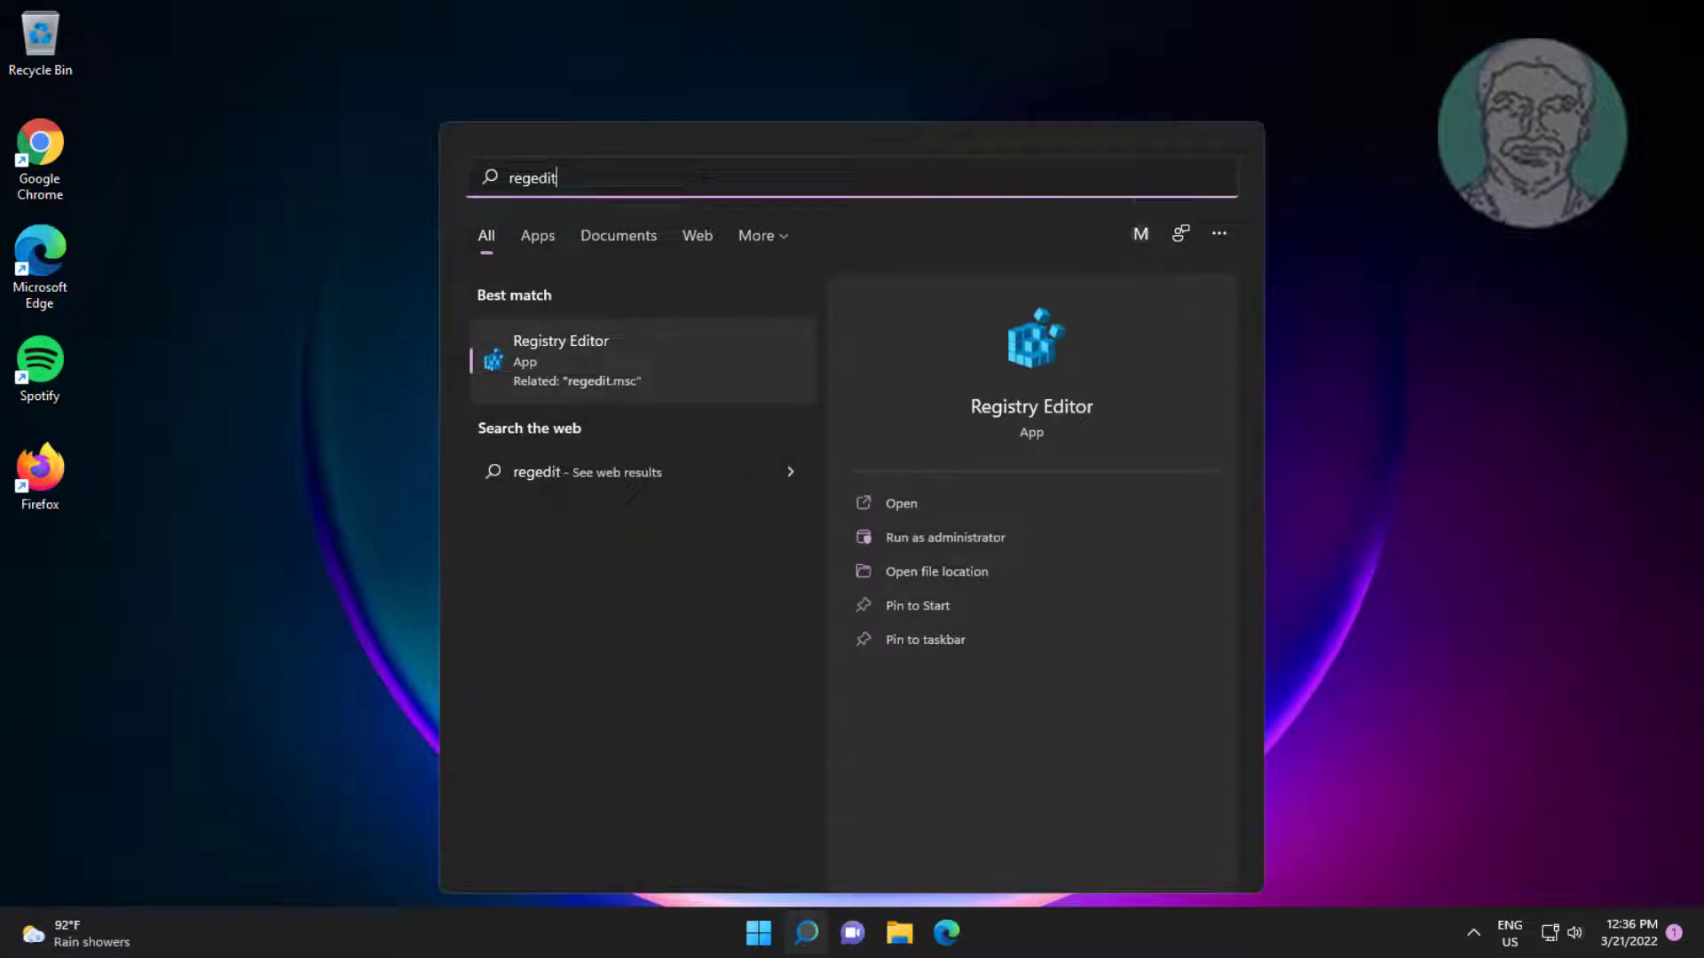
right_click(600, 335)
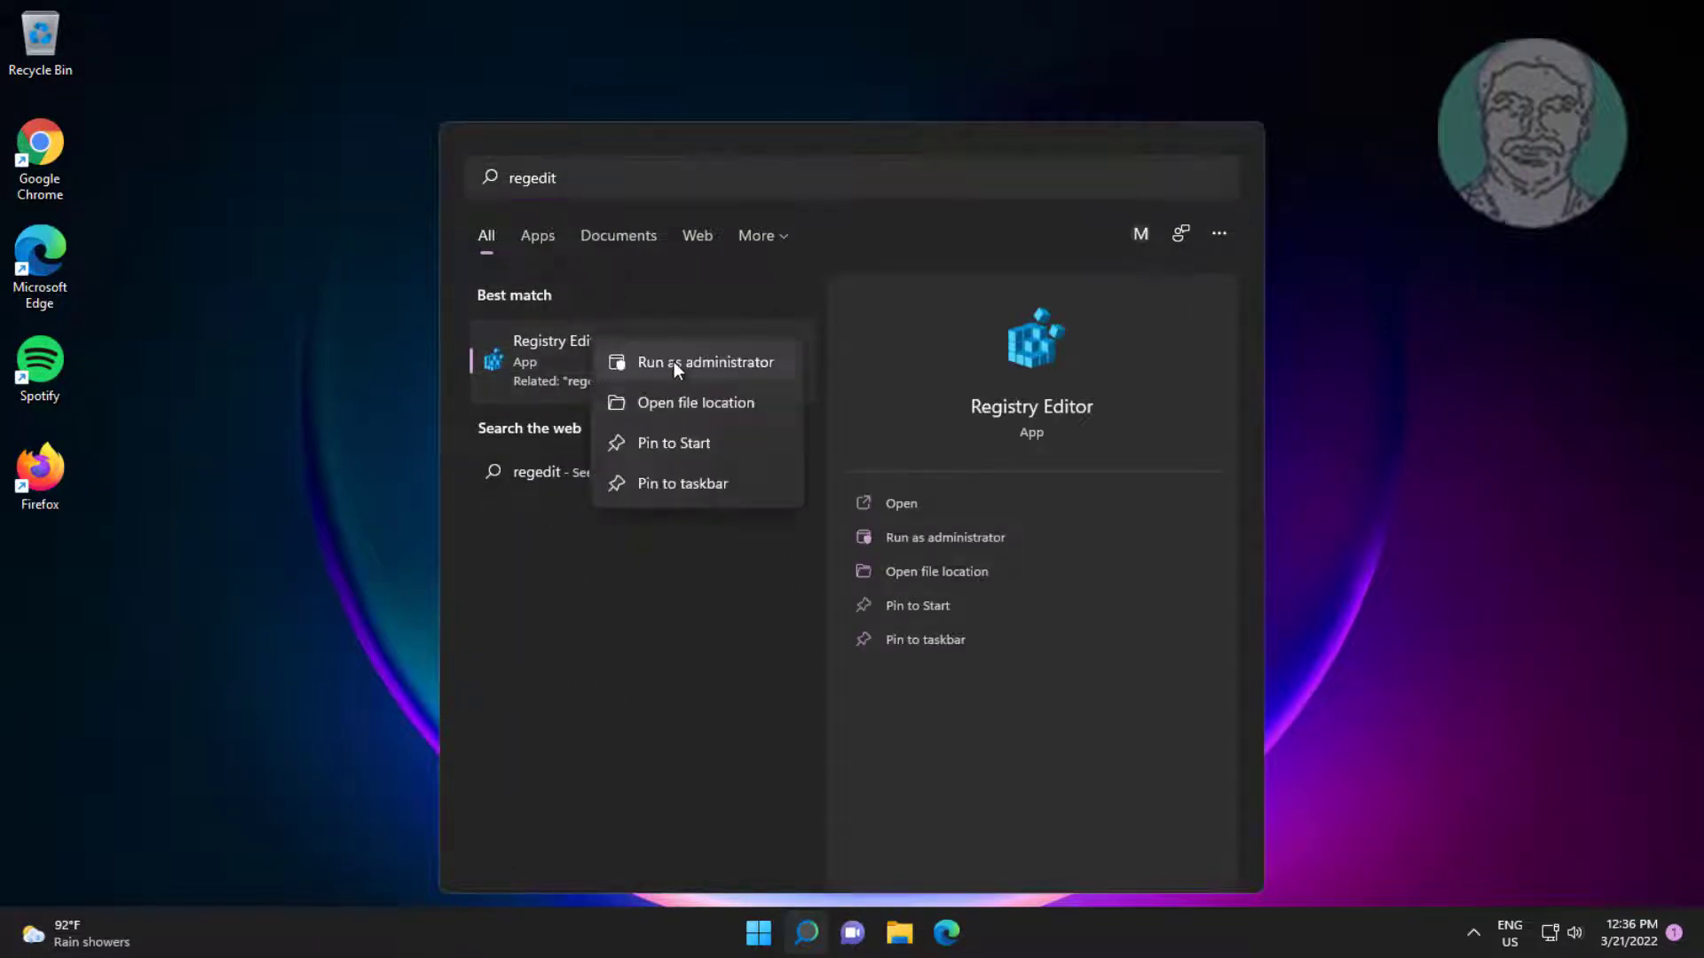
click(673, 360)
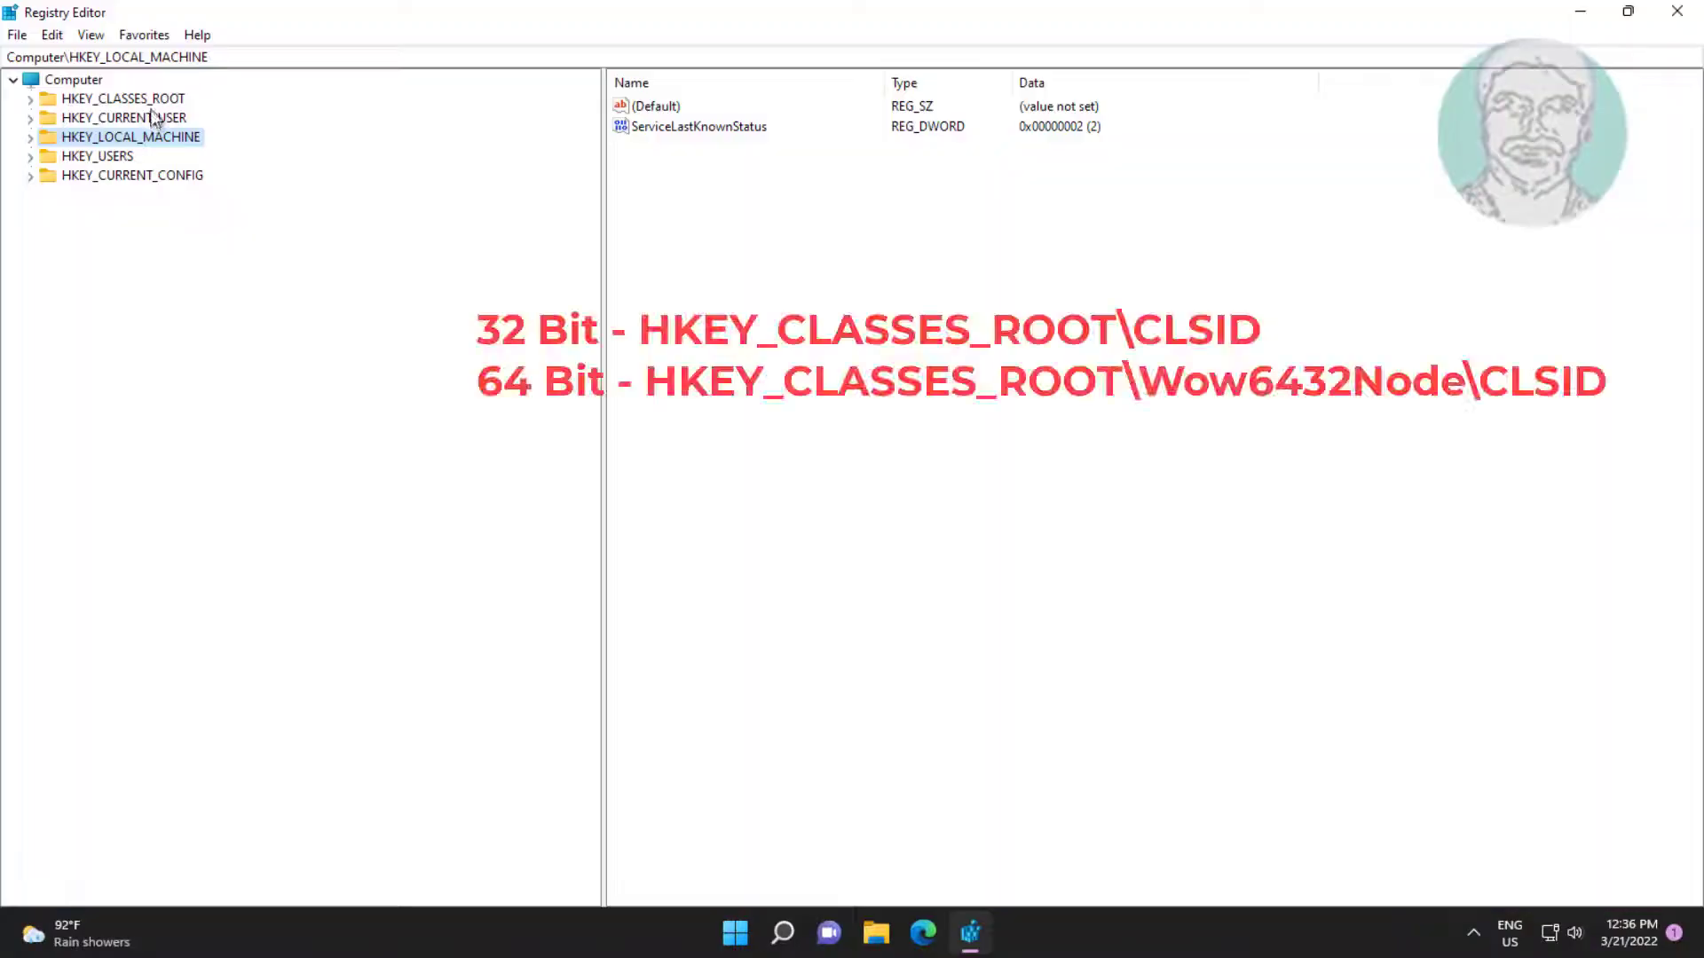
Expand HKEY_CLASSES_ROOT and move down its subkey list to WOW6432Node.
click(125, 99)
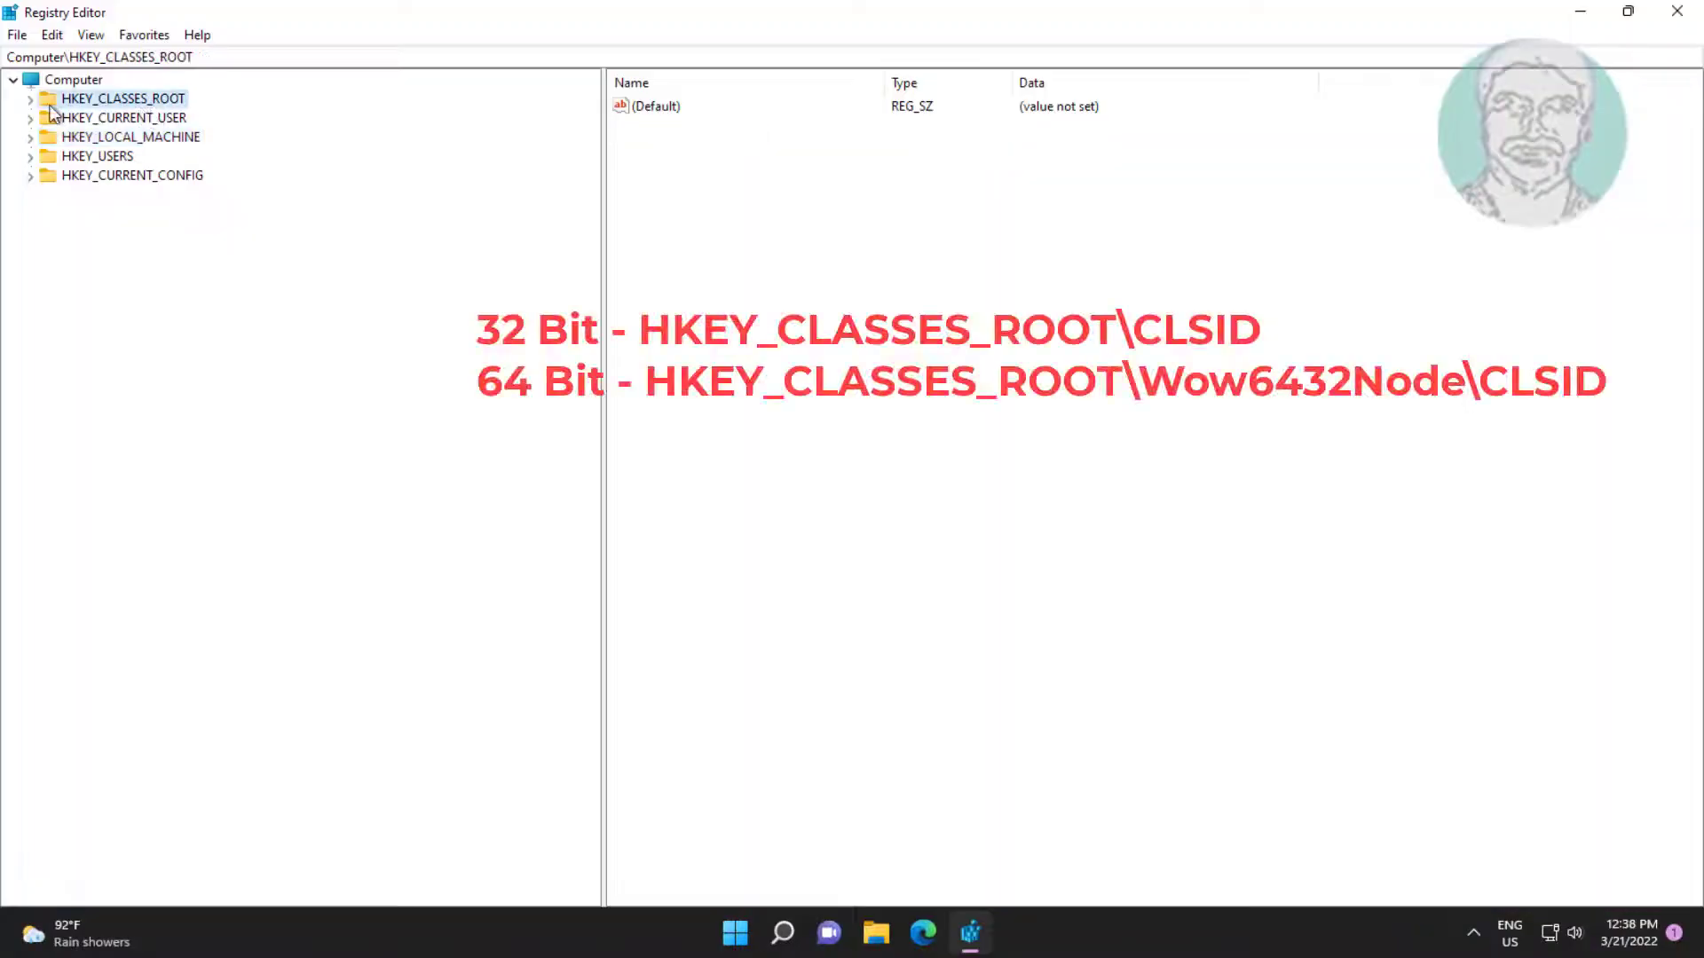
click(29, 98)
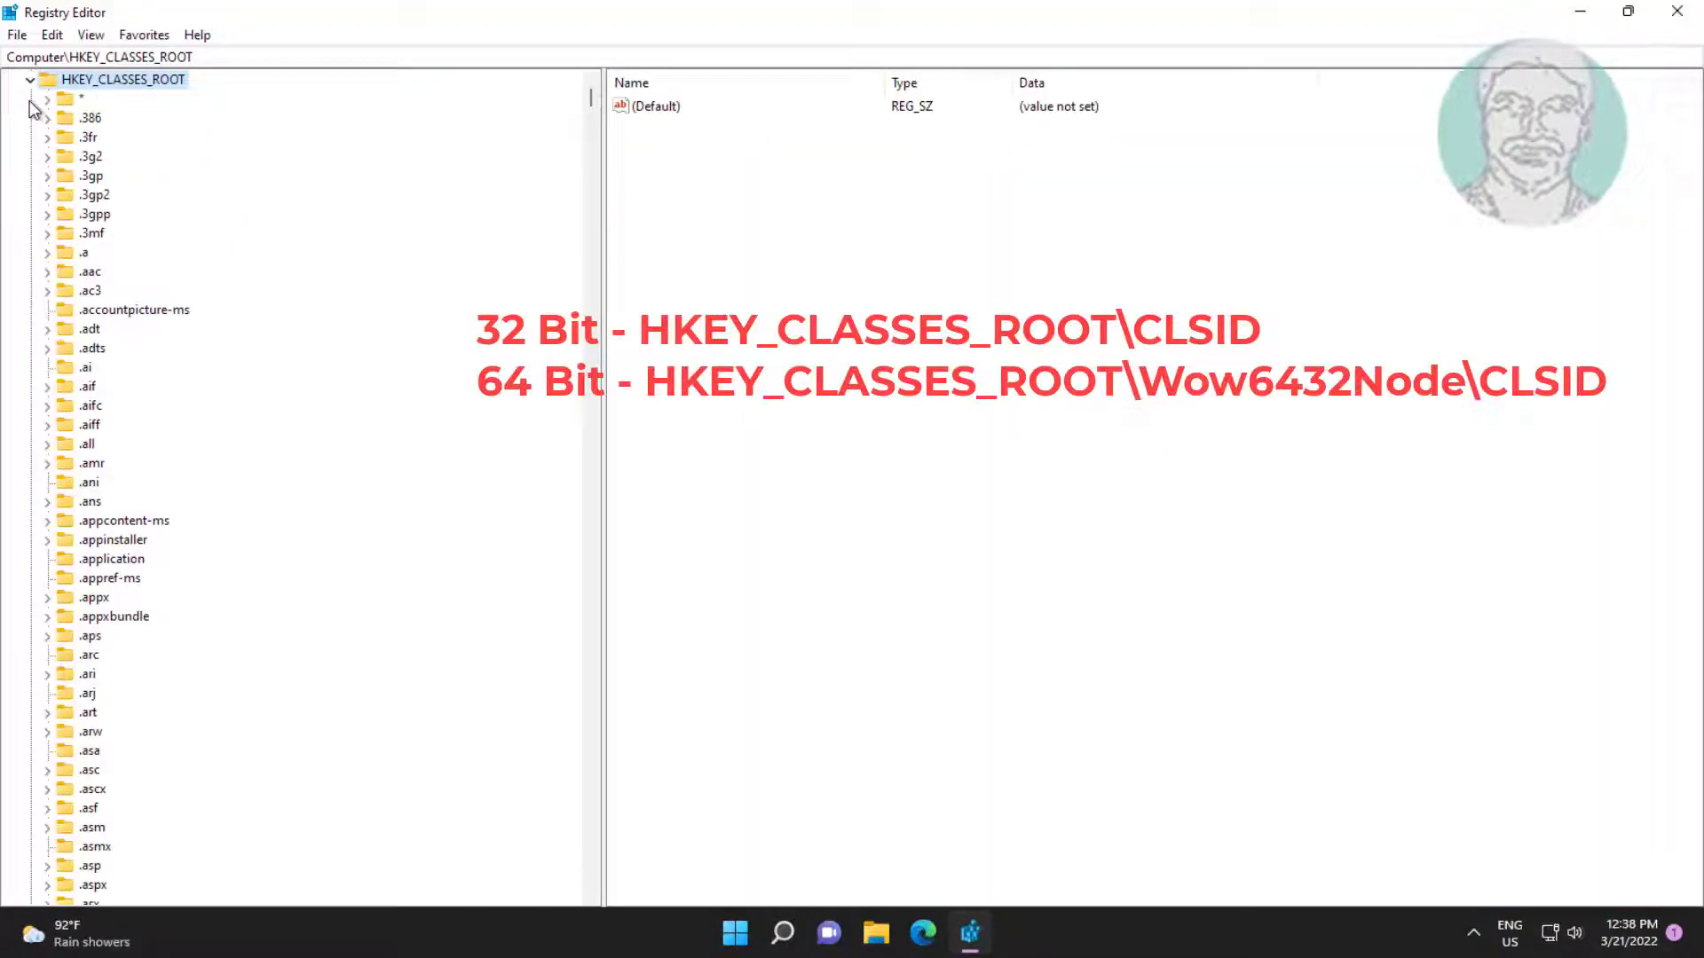
click(73, 409)
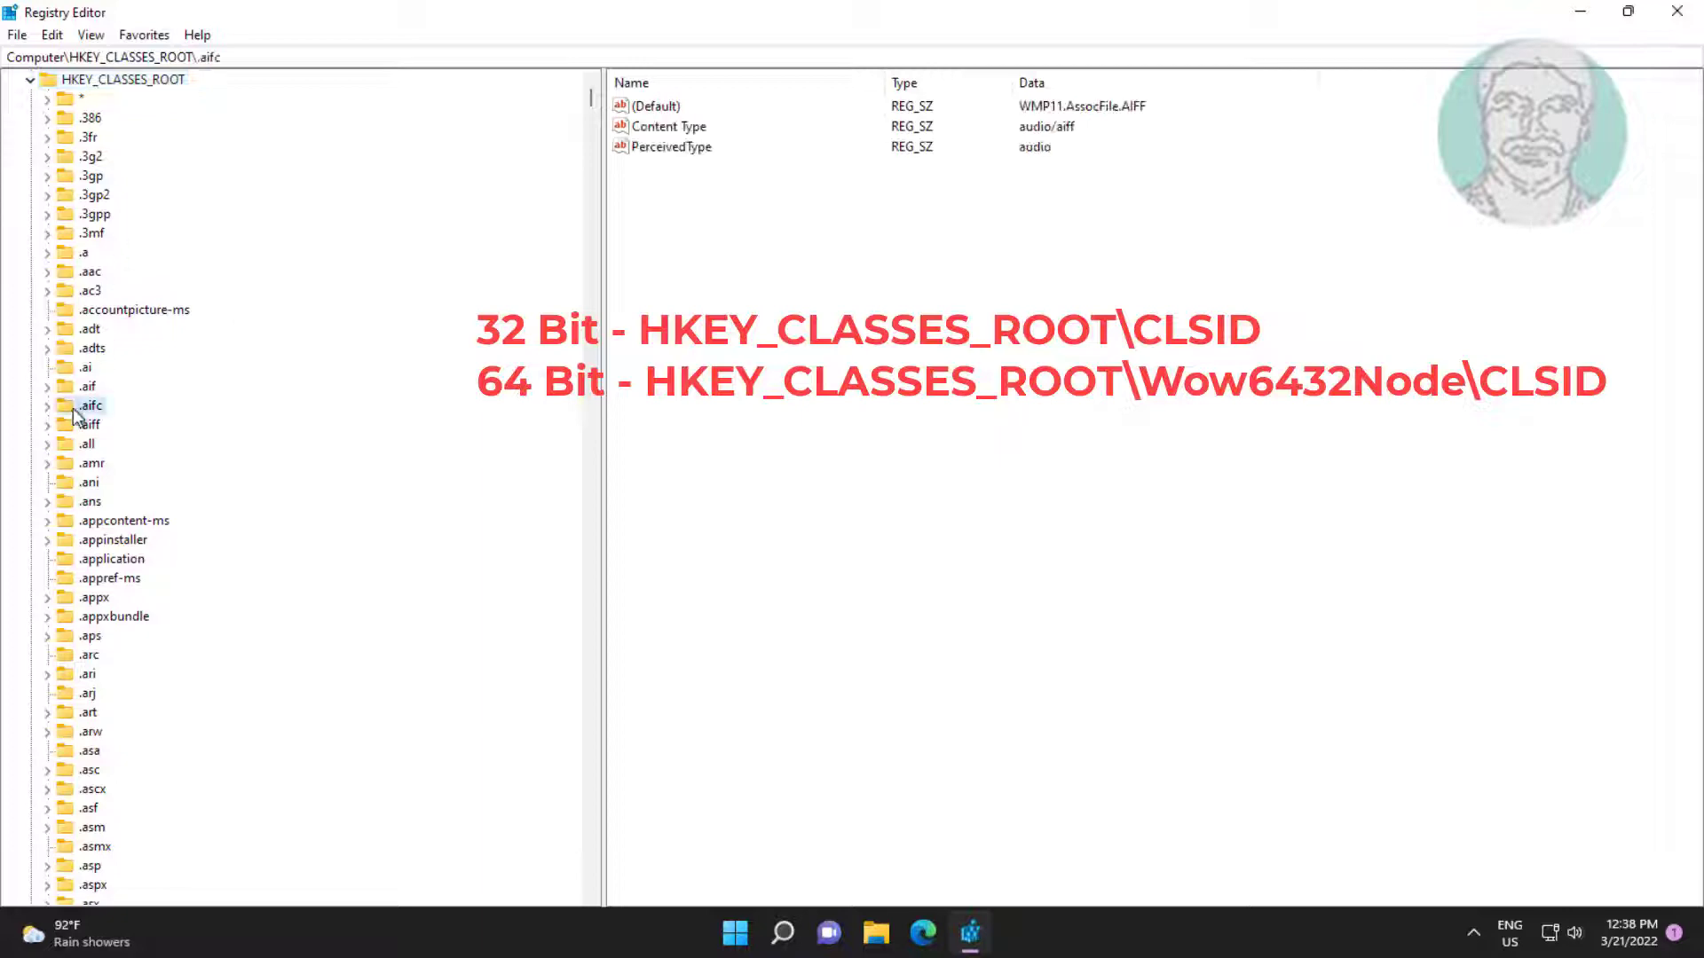
text(w)
scroll(213, 526, down, 6)
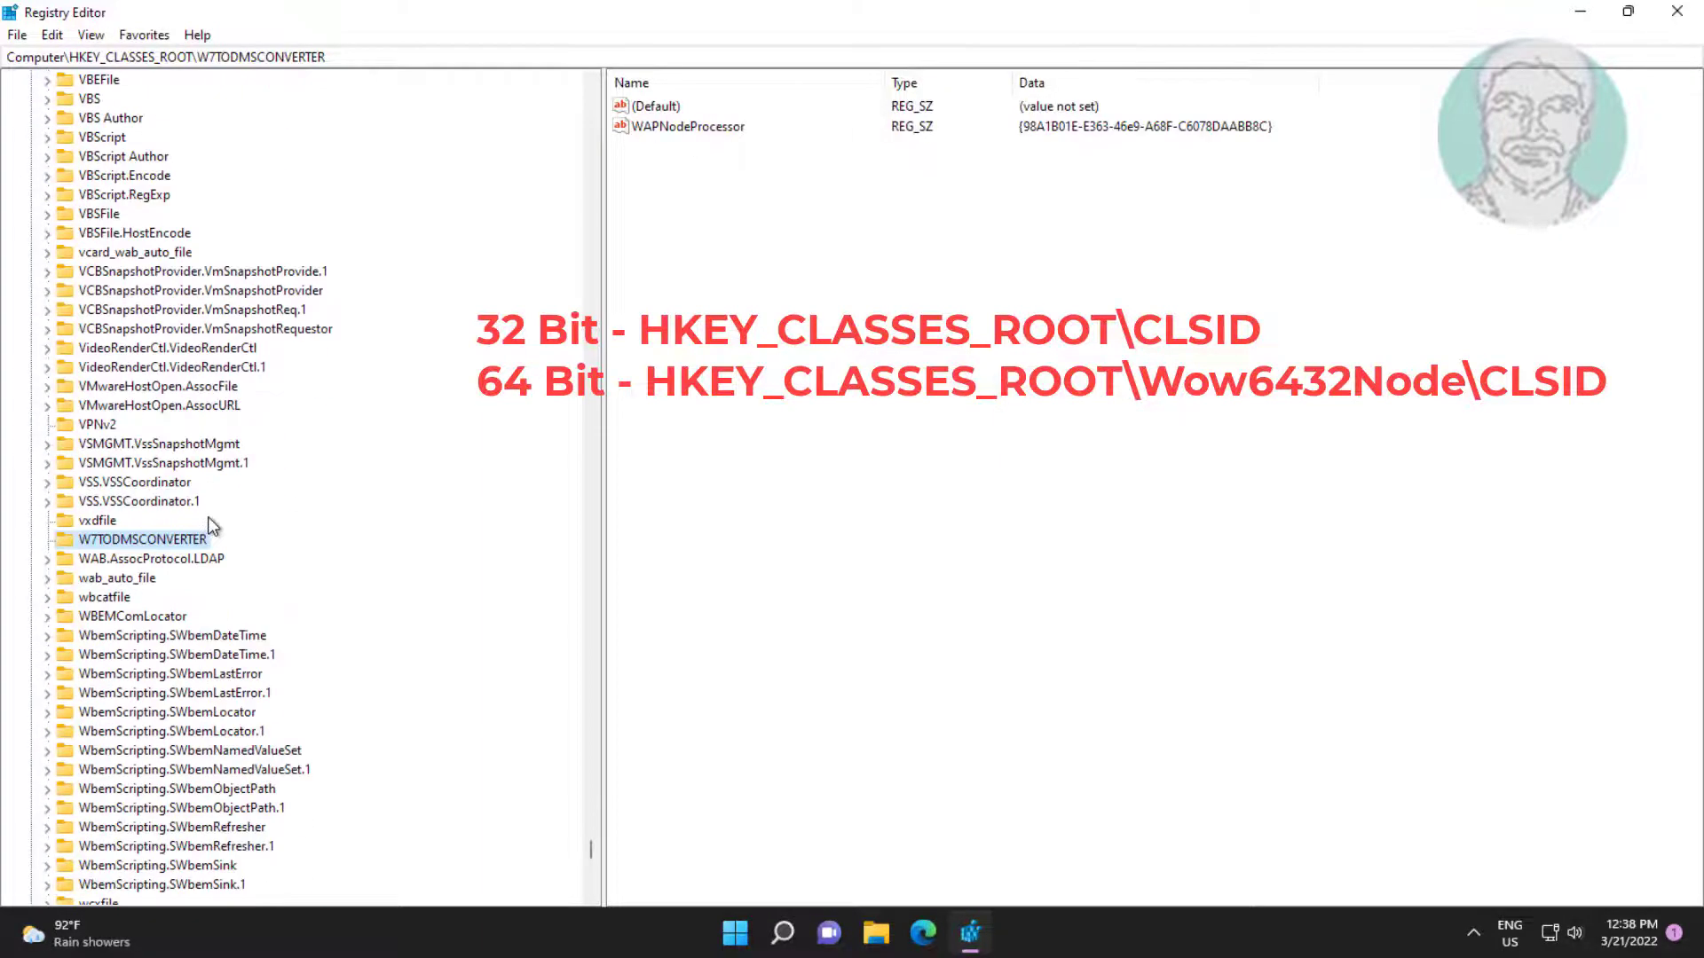
scroll(213, 526, down, 12)
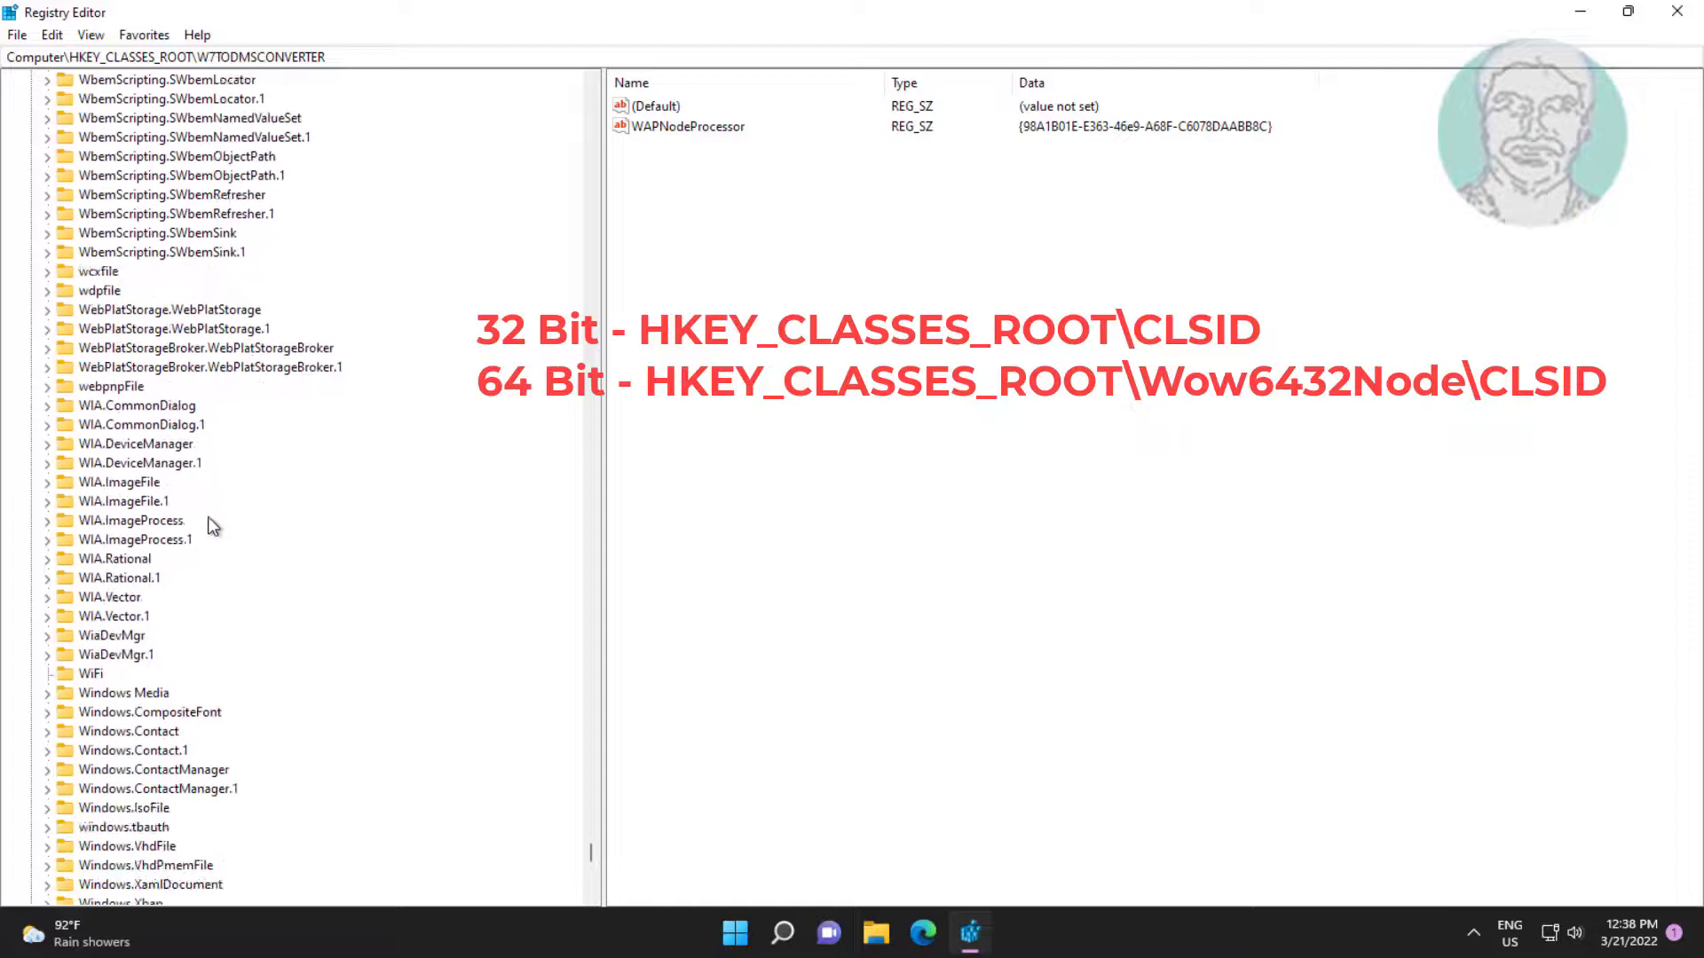
scroll(212, 526, down, 2)
scroll(209, 519, down, 2)
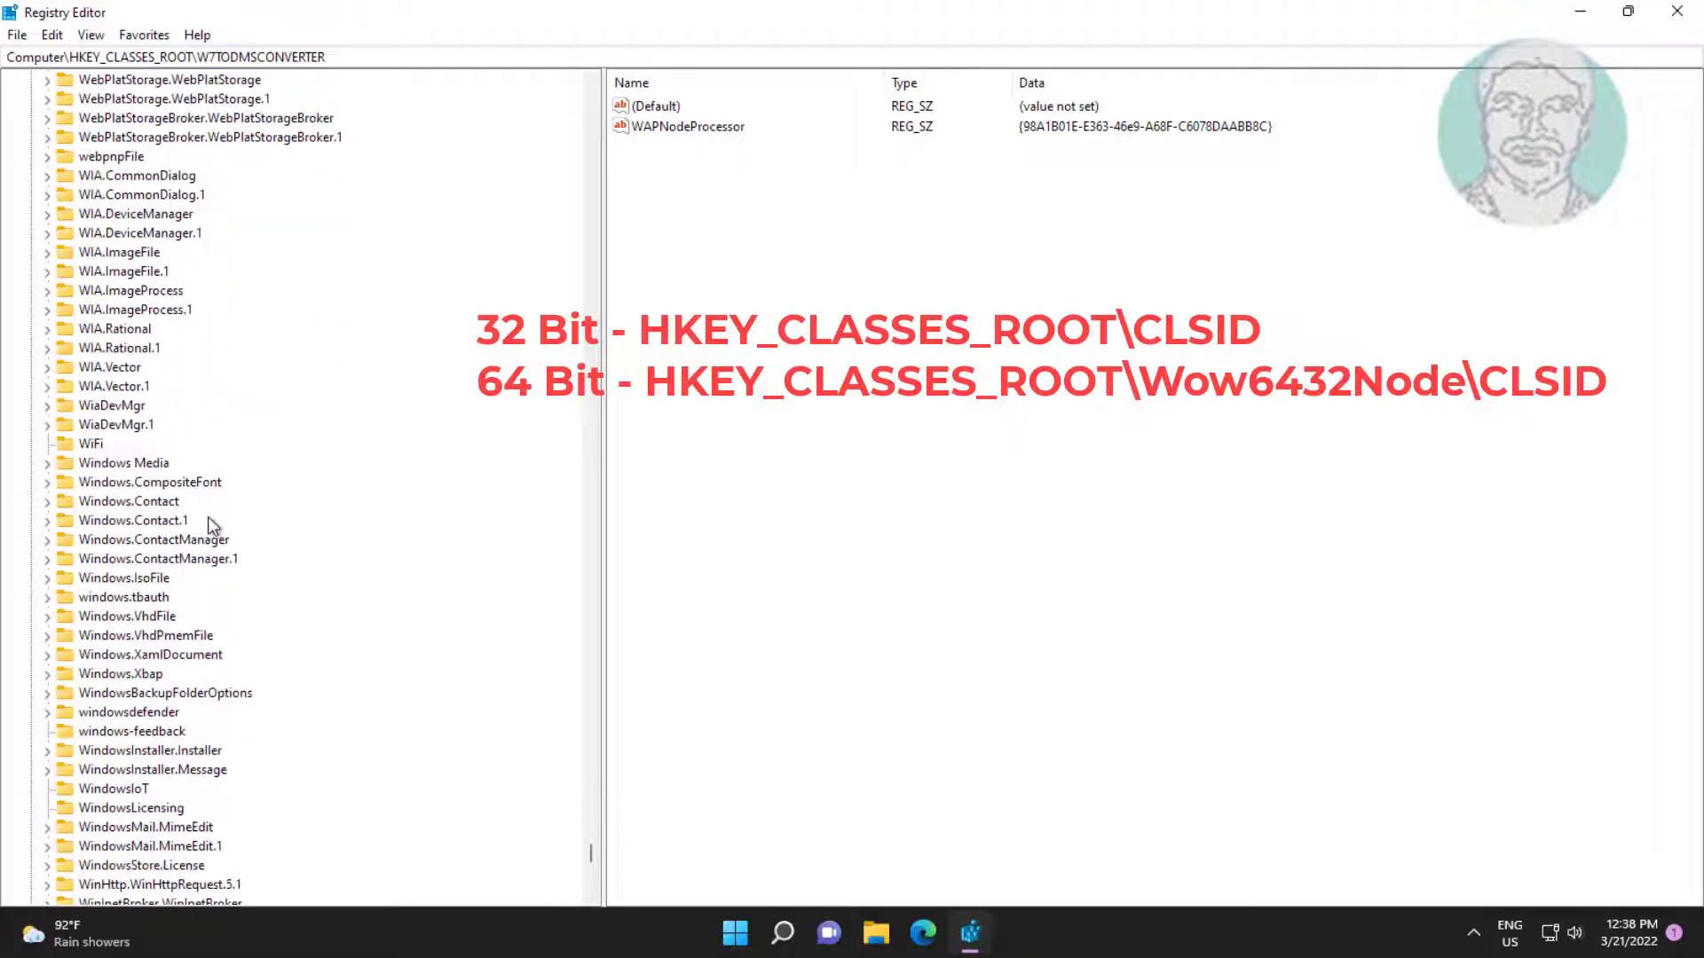
scroll(213, 527, down, 20)
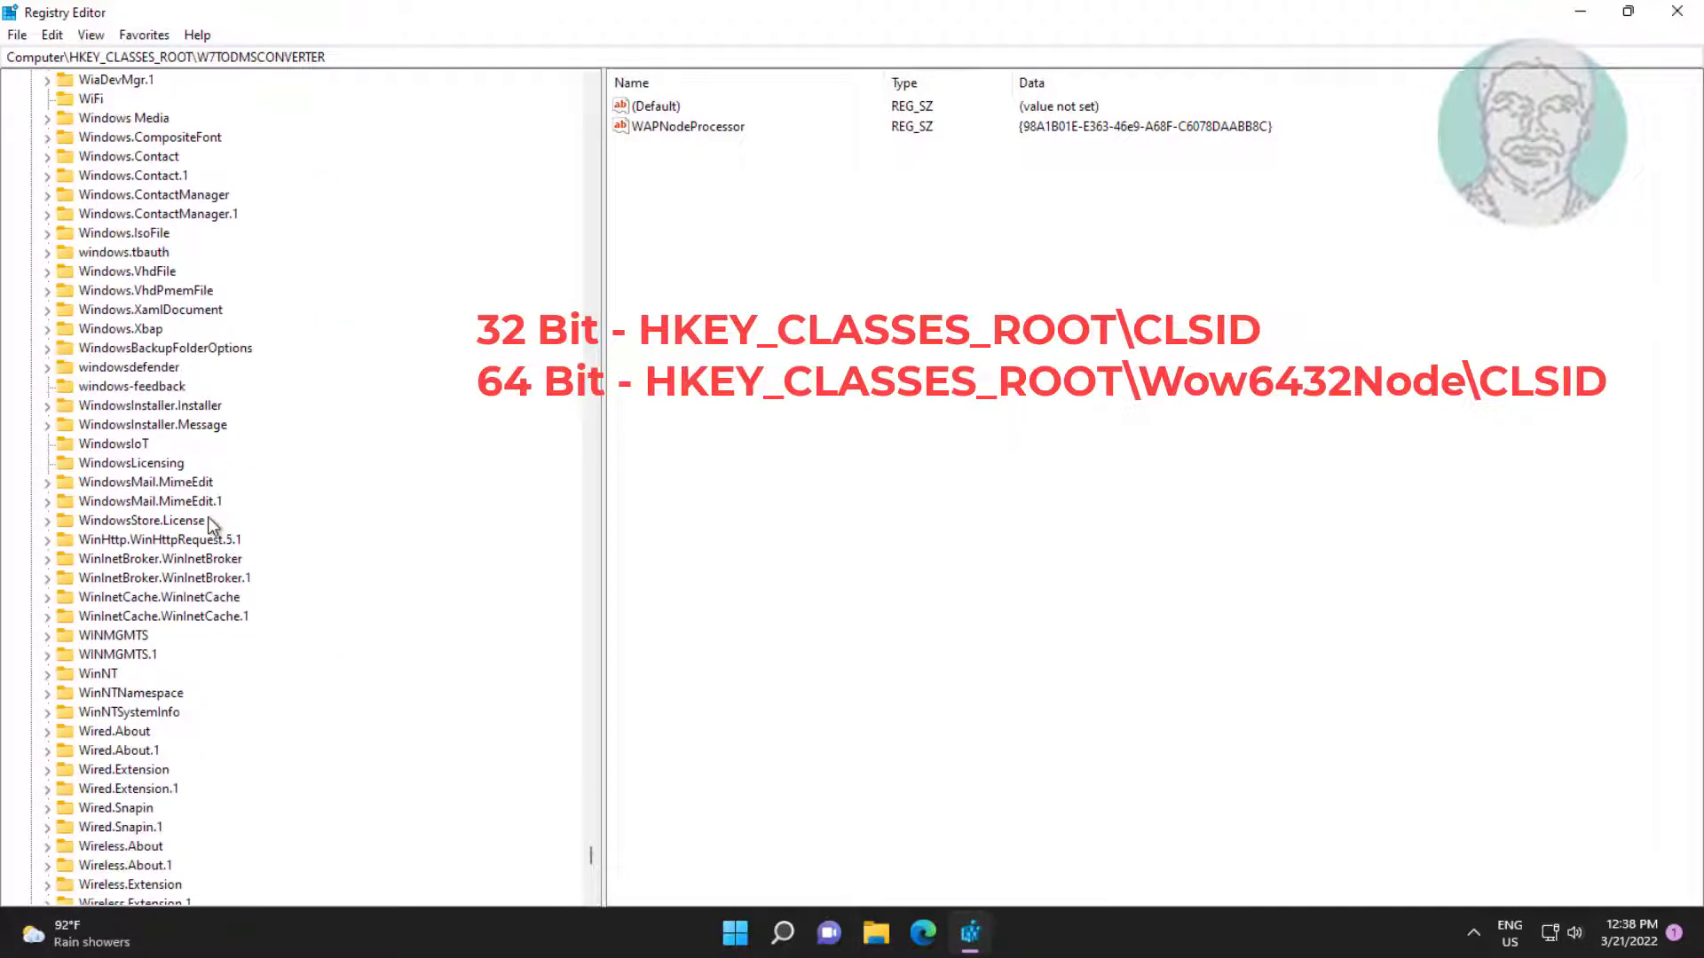
scroll(212, 525, down, 20)
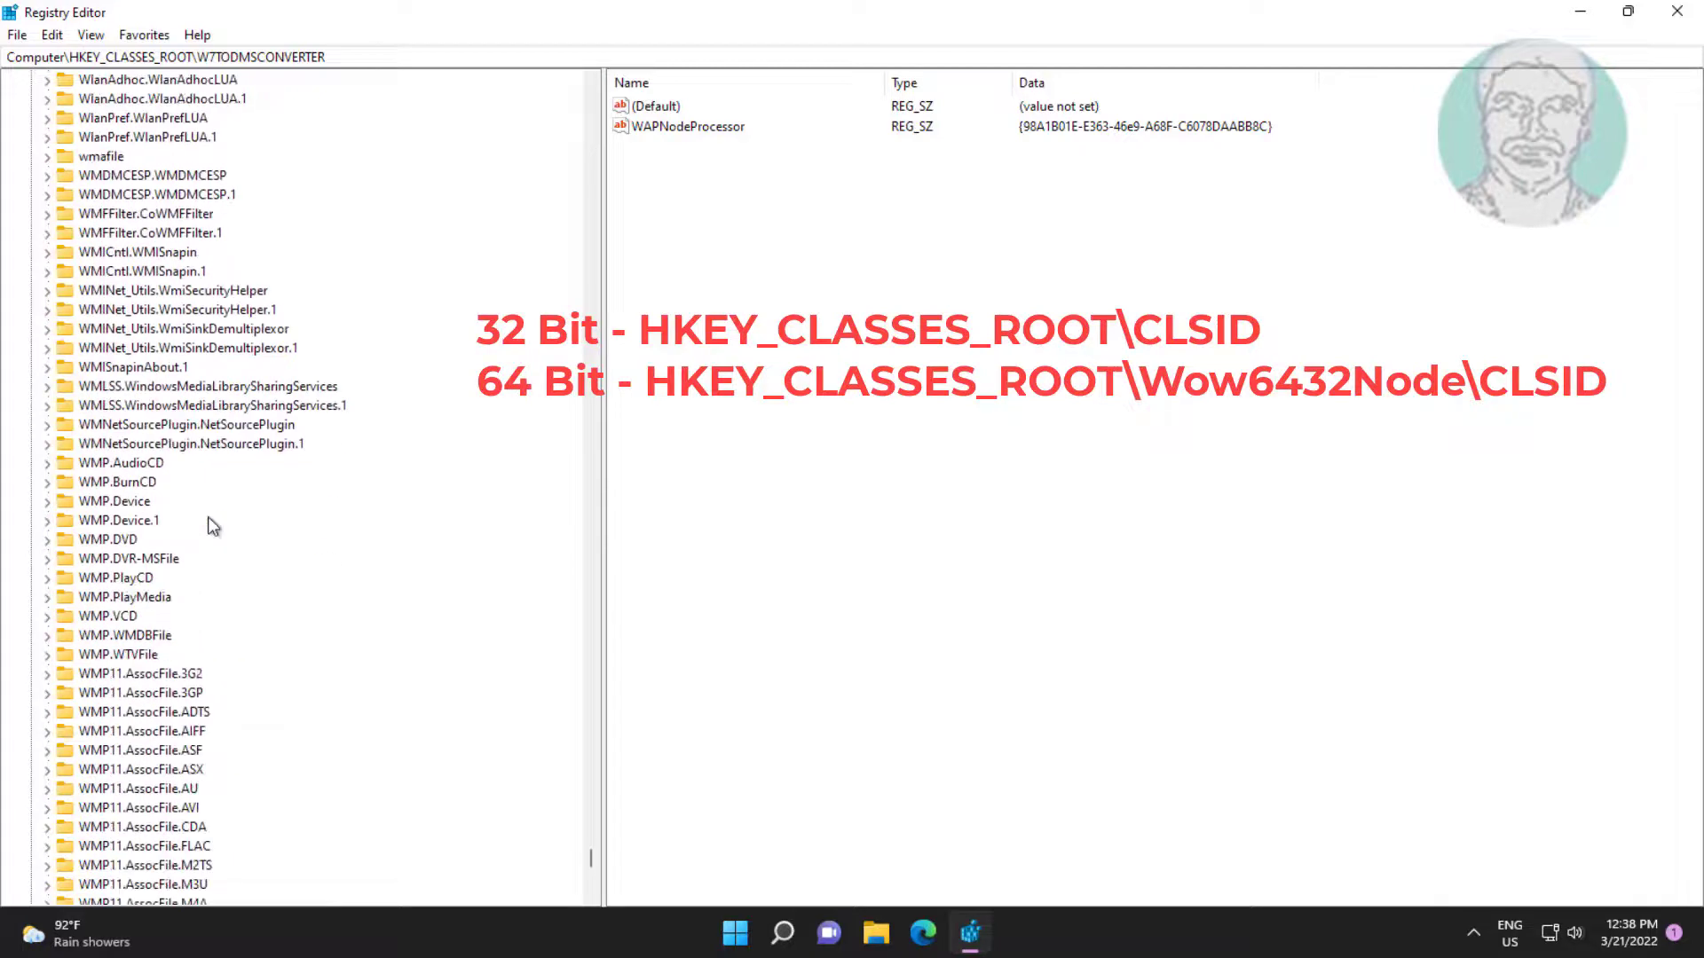
scroll(210, 601, down, 6)
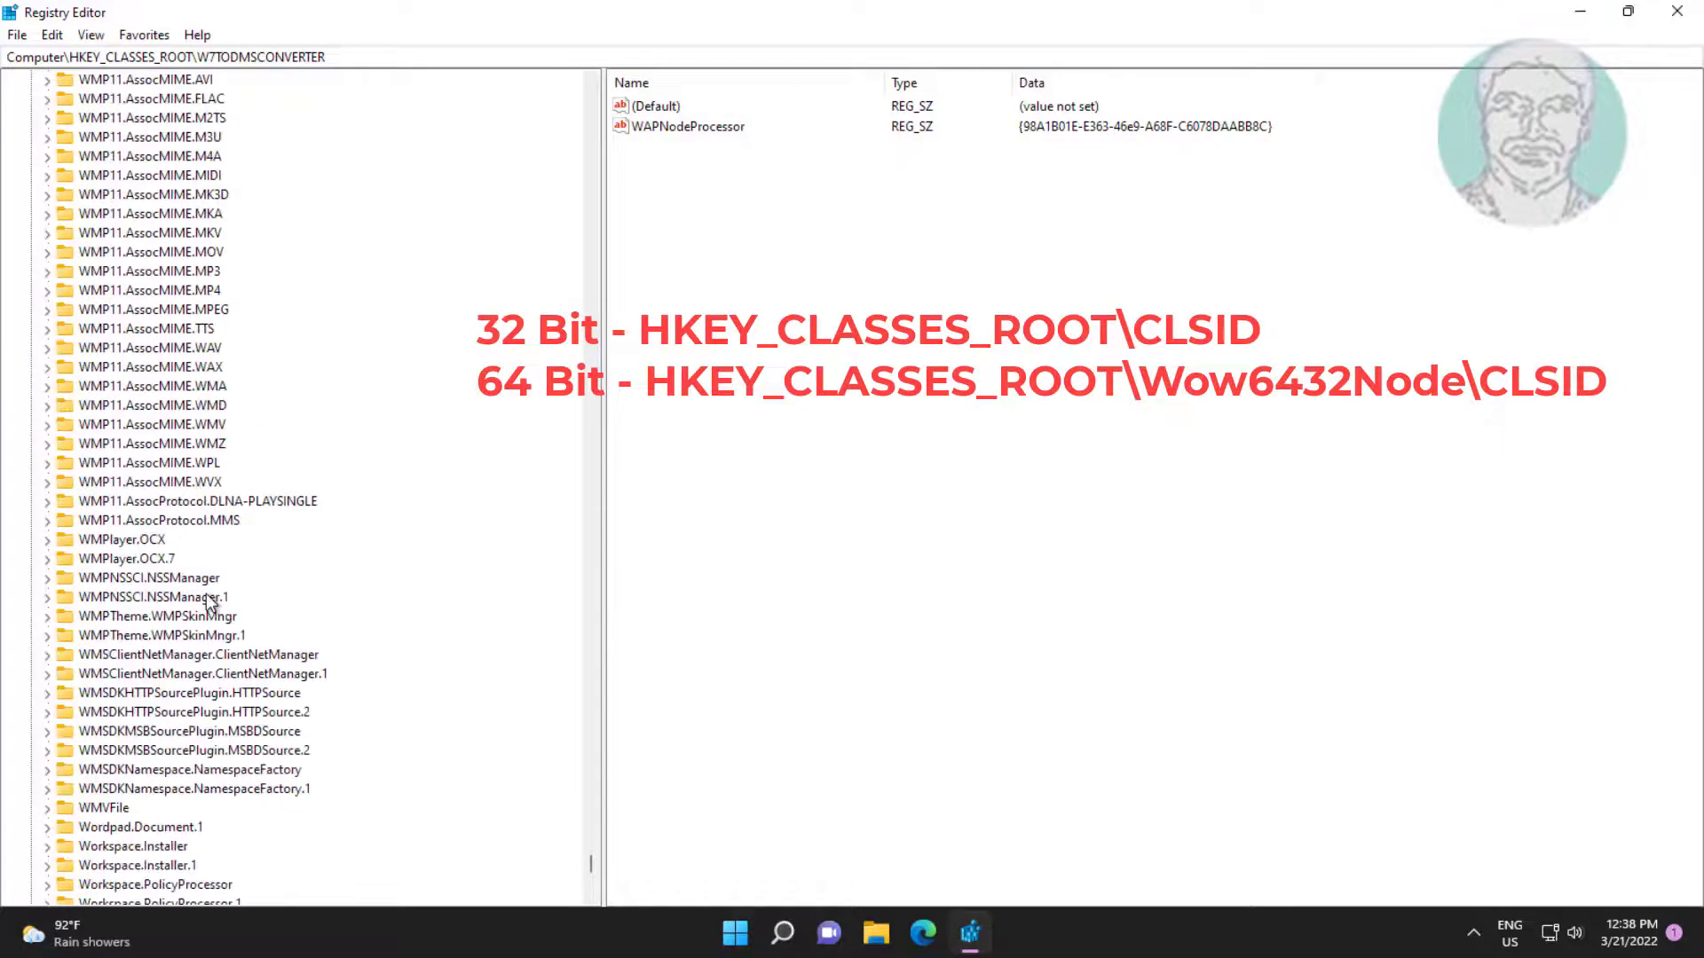
scroll(209, 603, down, 6)
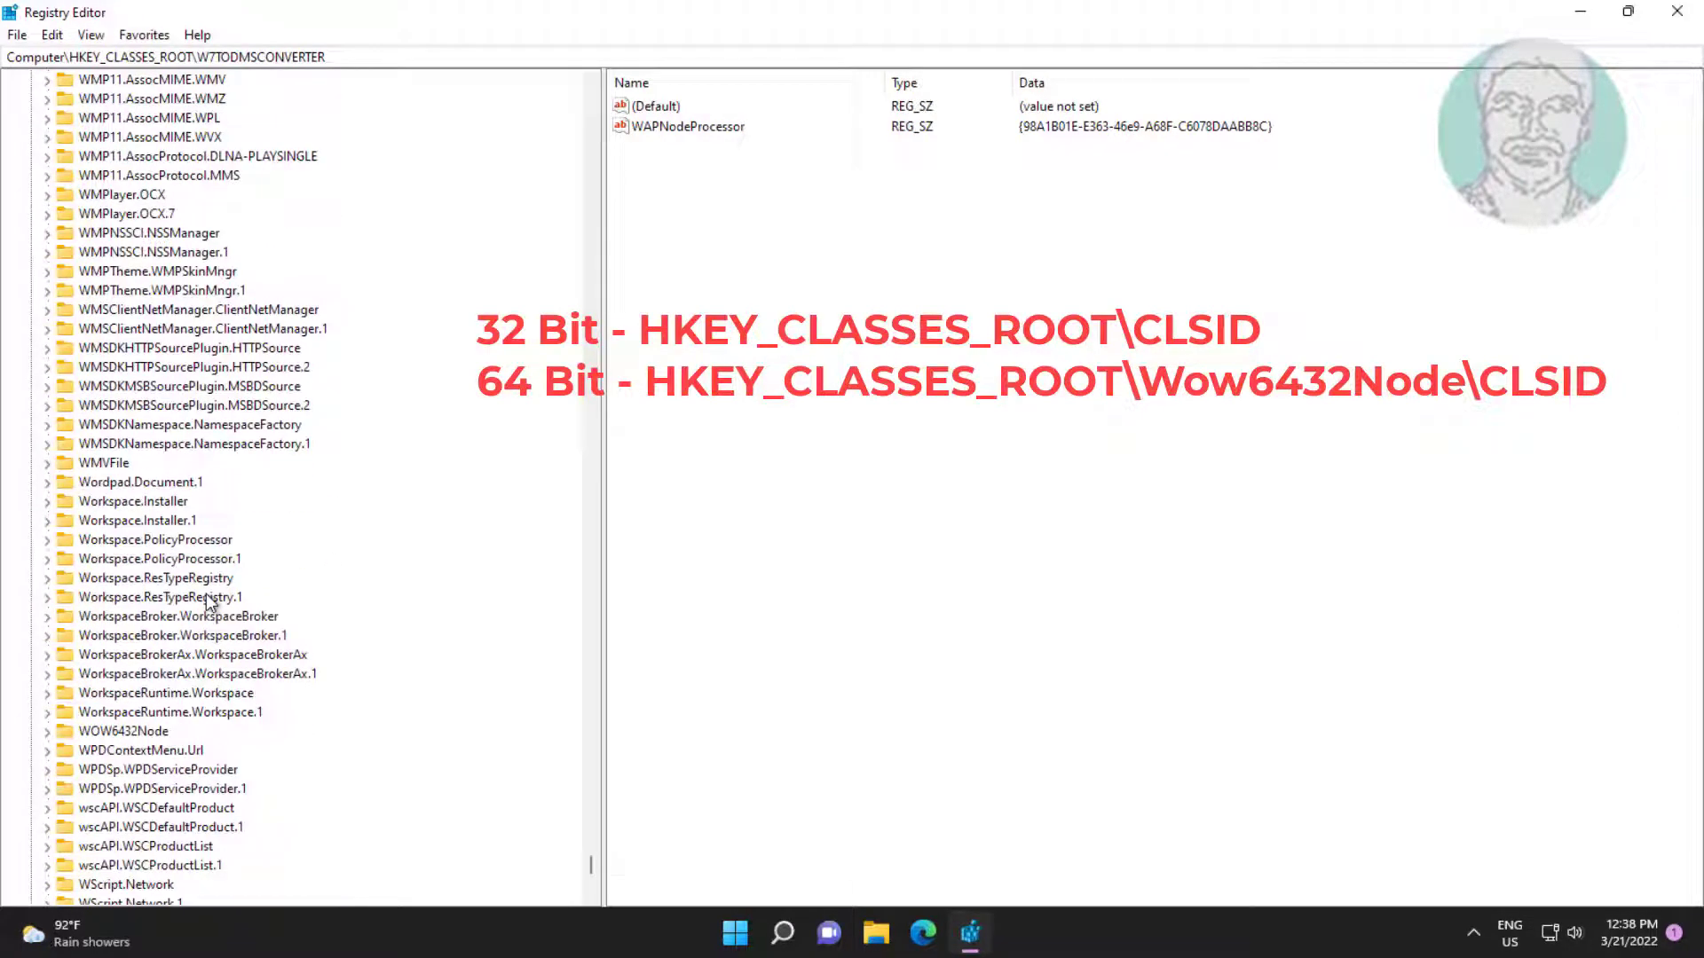
scroll(210, 604, down, 7)
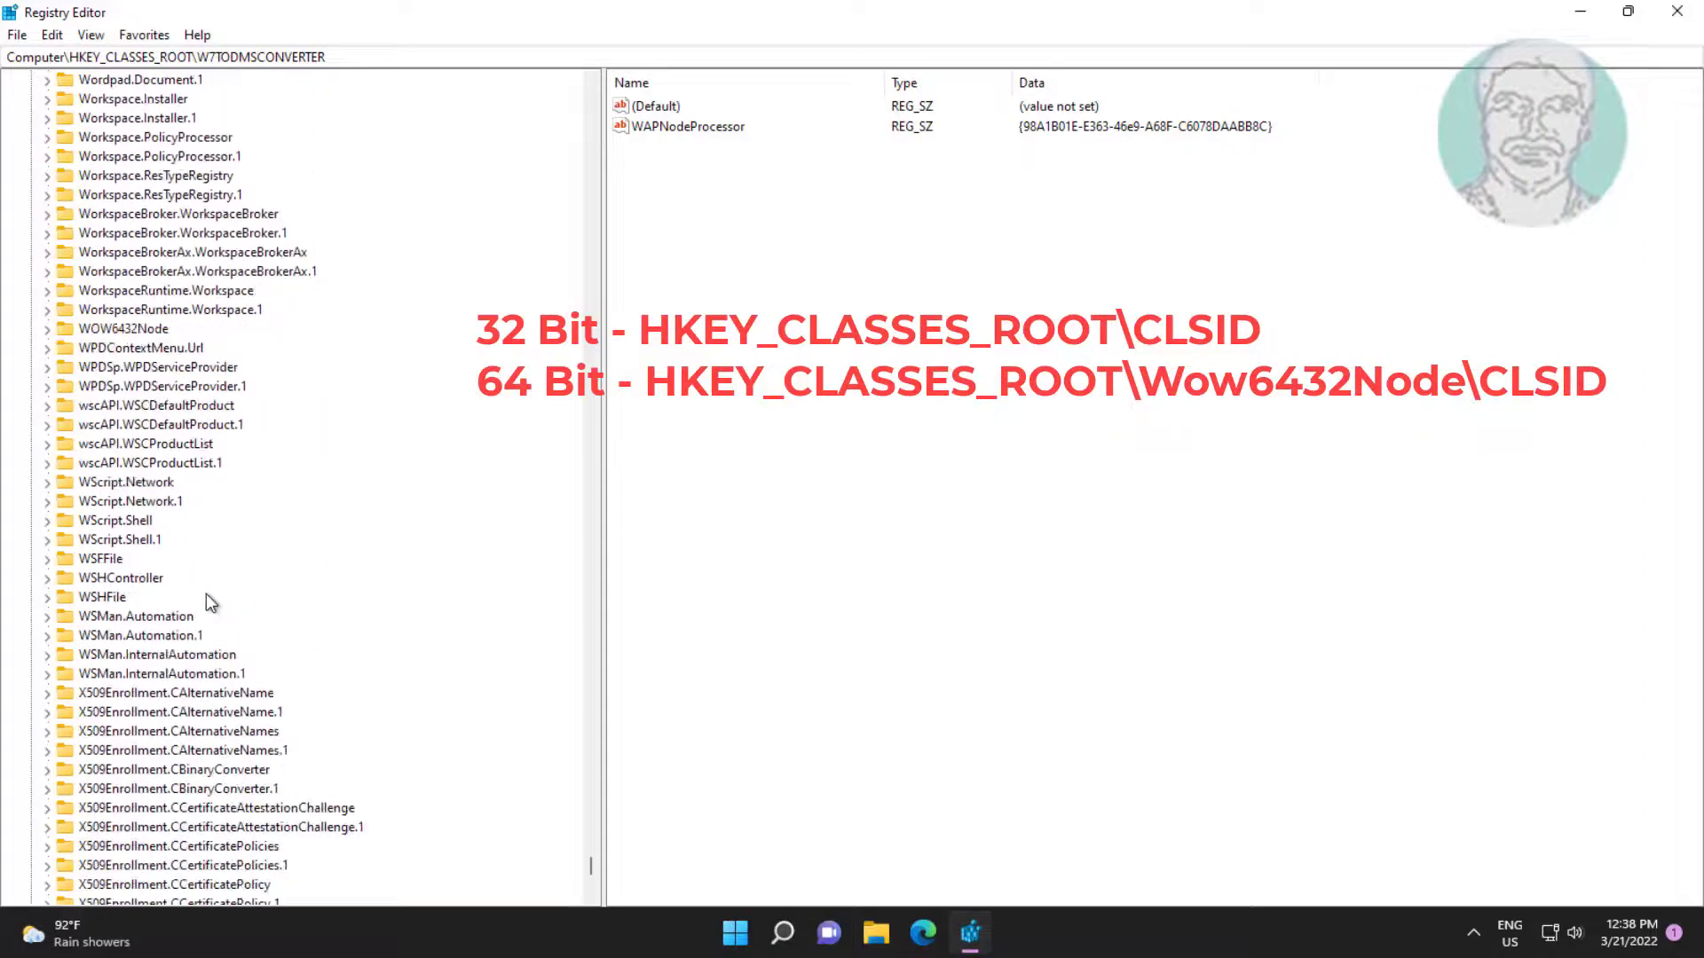
Expand WOW6432Node and its CLSID subkey to list the class-ID entries.
click(141, 330)
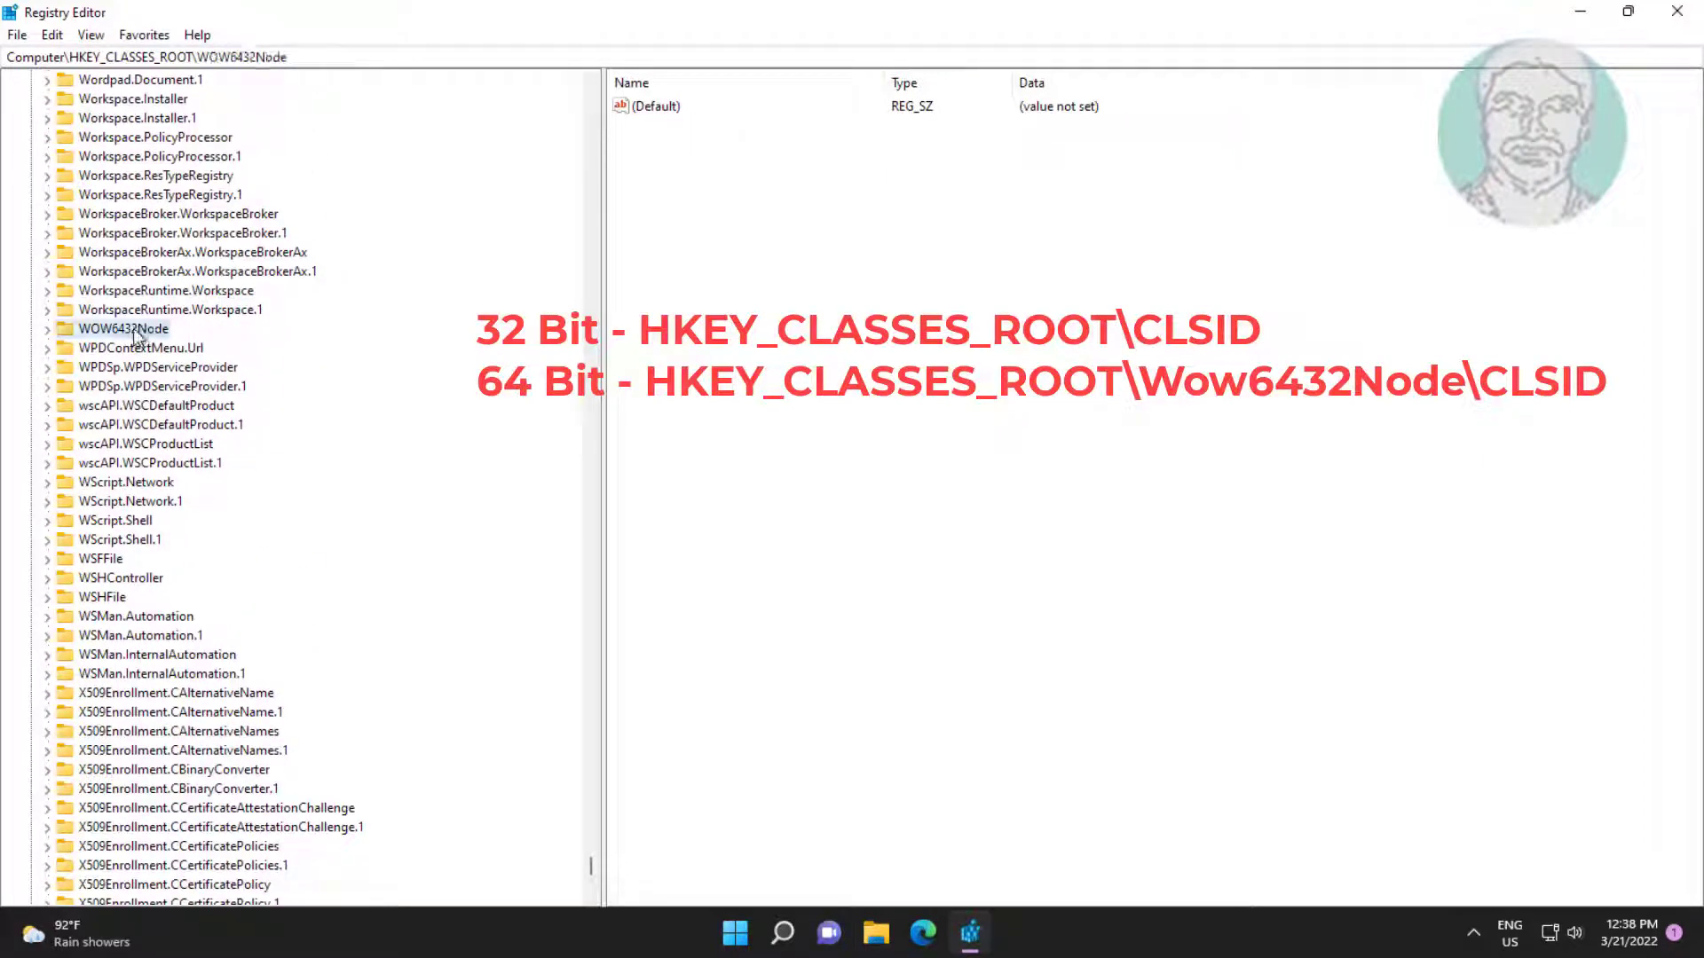
click(46, 329)
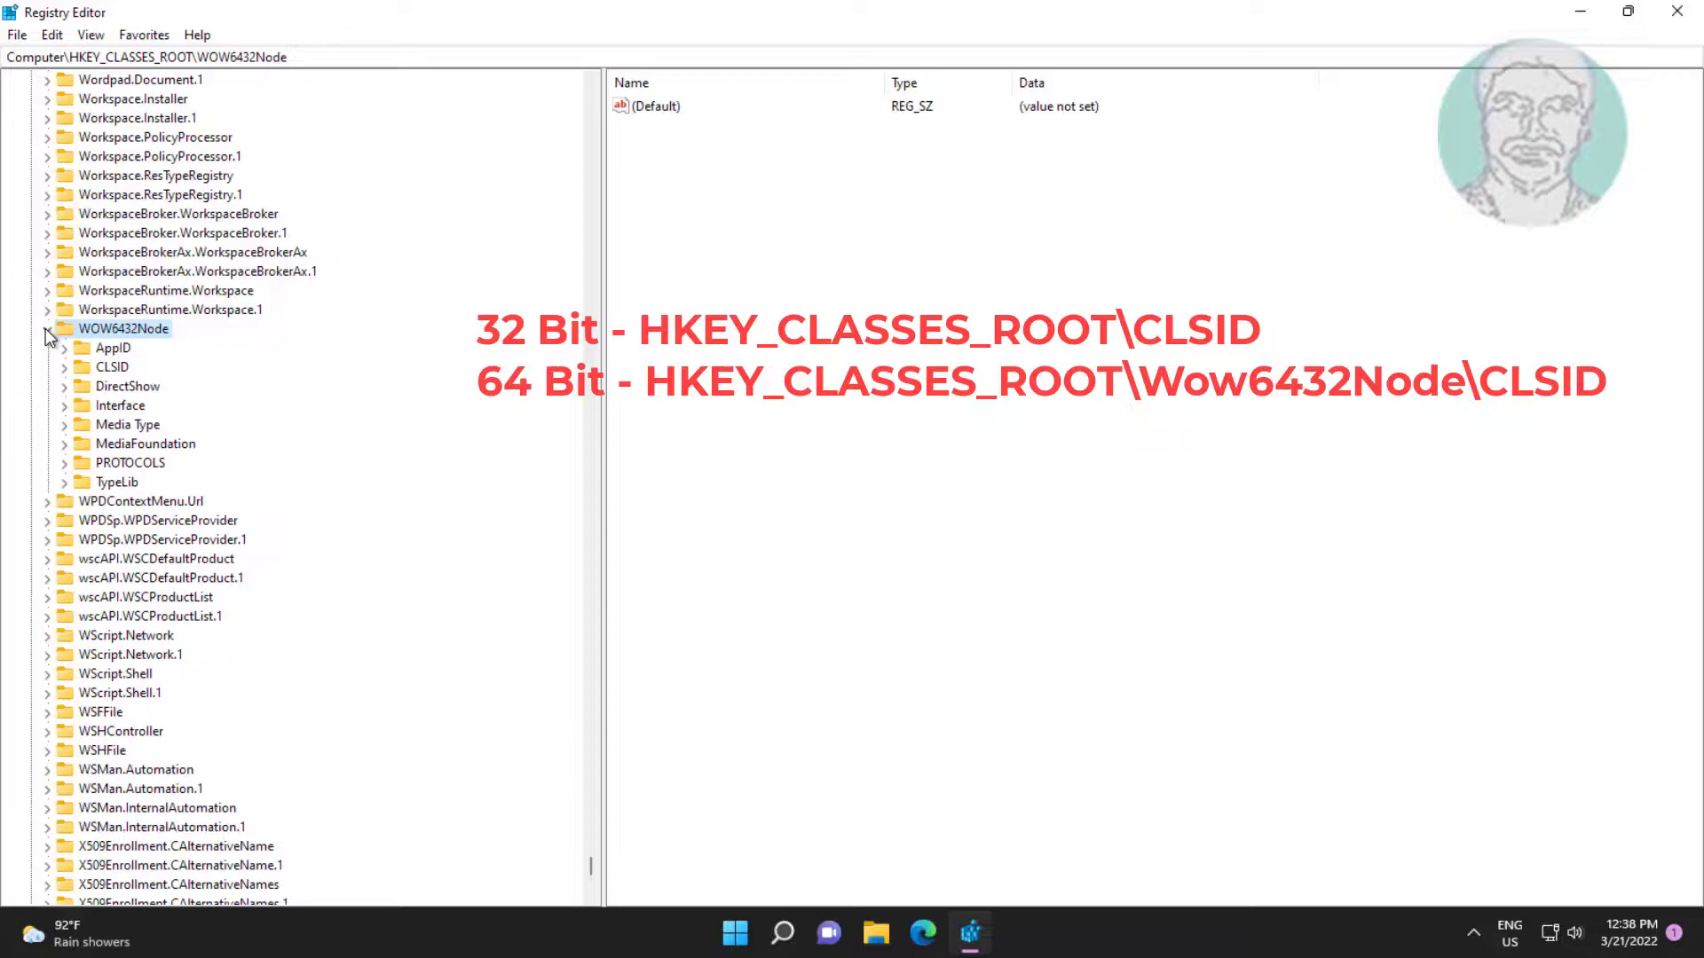
click(114, 366)
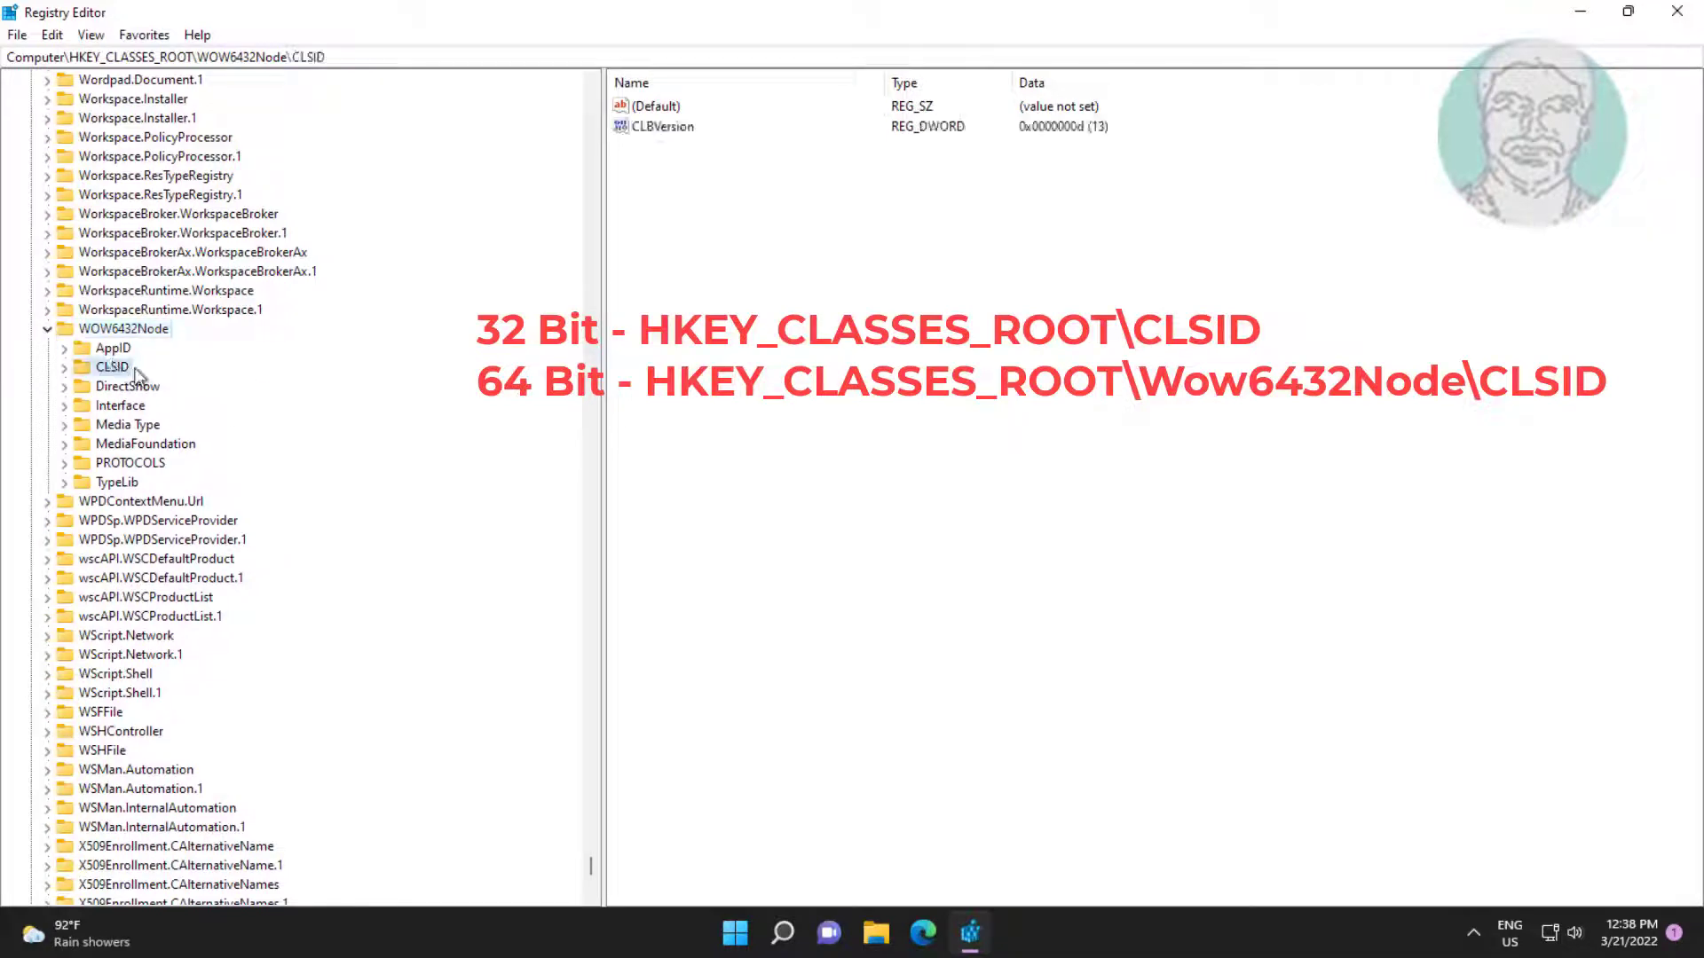
click(64, 367)
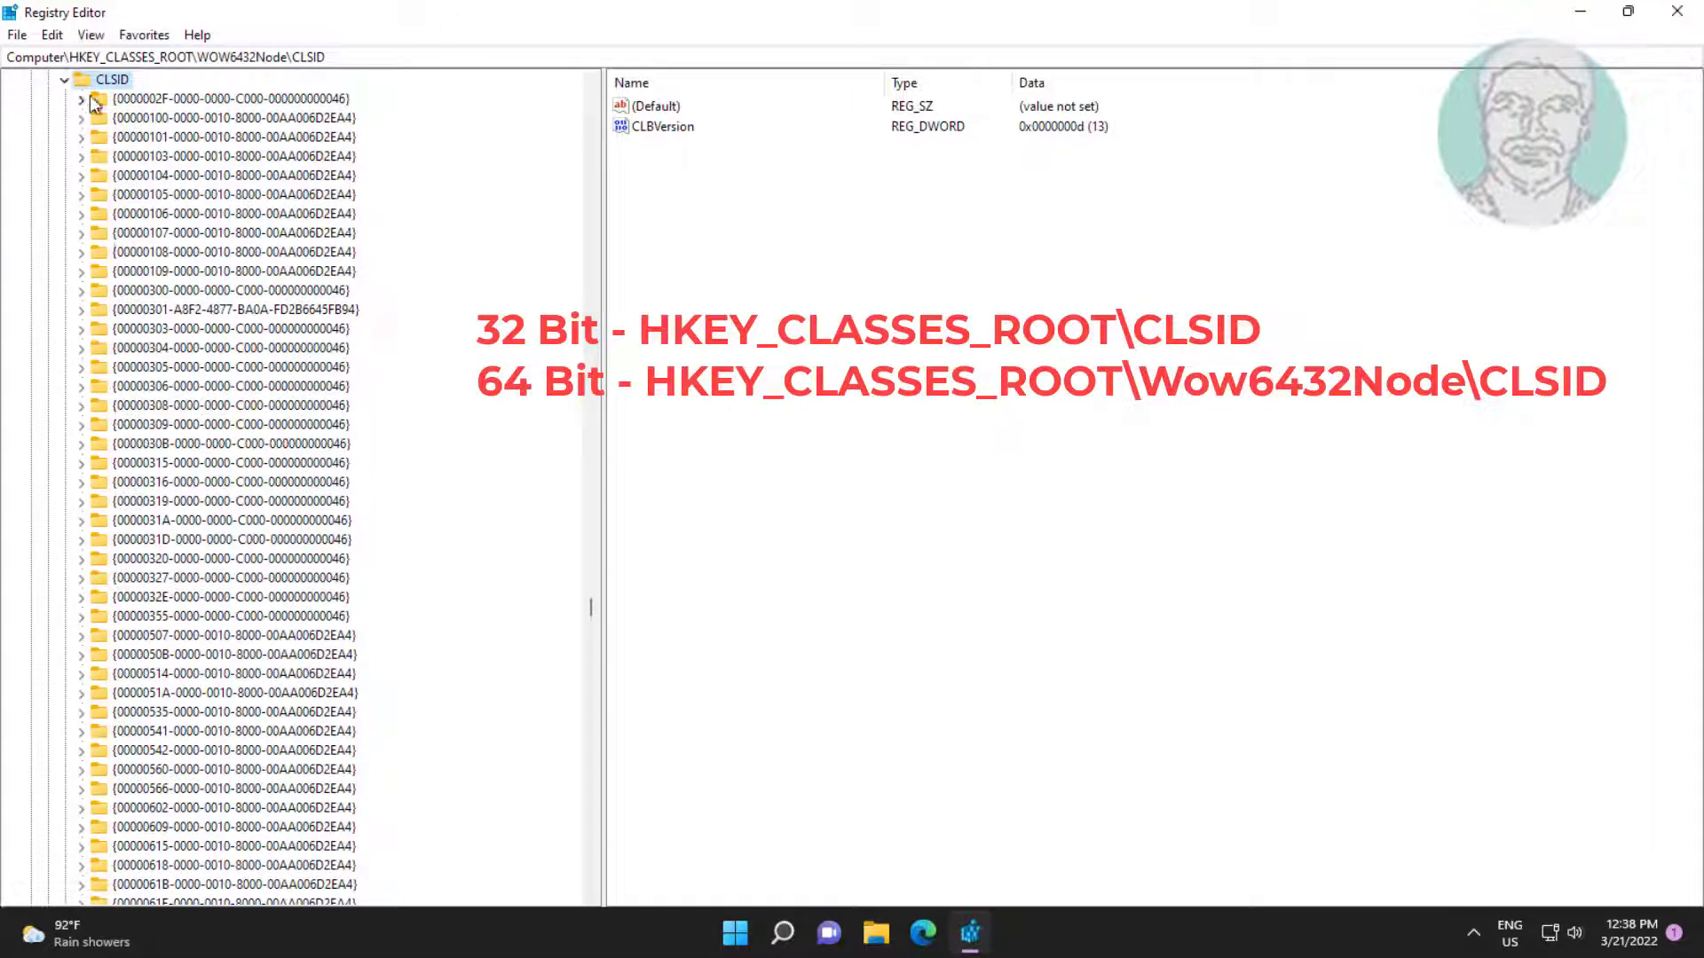
Create a new key under CLSID named {BDEADE7F-C265-11D0-BCED-00A0C90AB50F}.
right_click(112, 84)
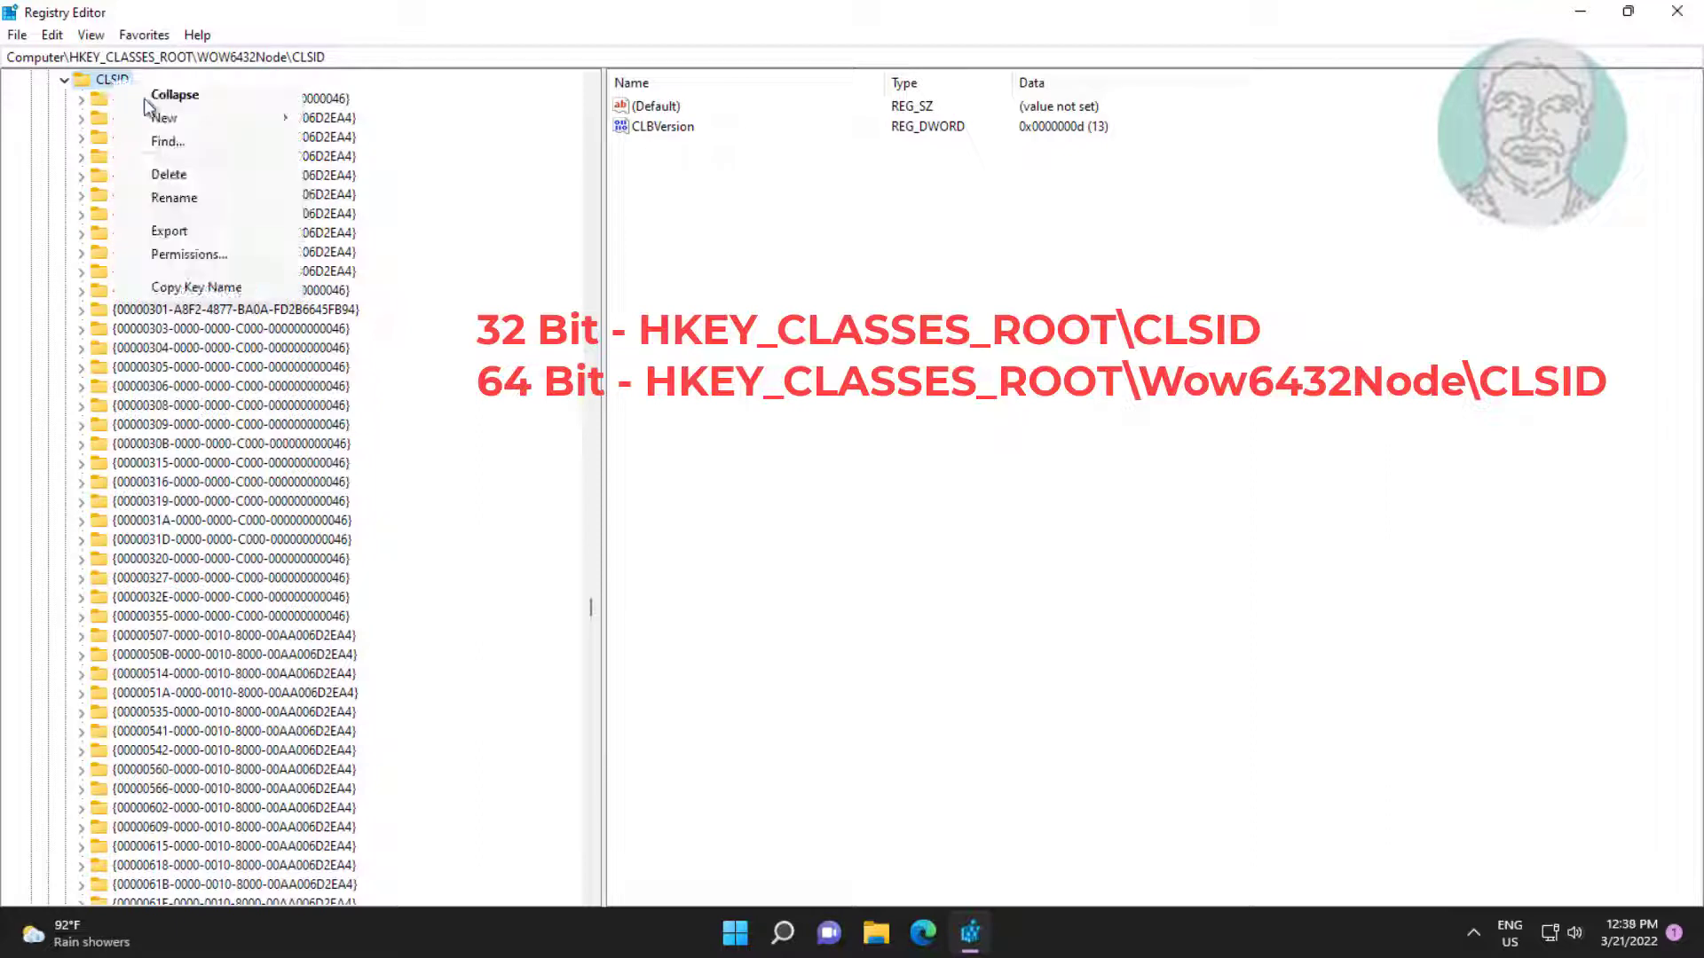
mouse_move(169, 123)
click(353, 120)
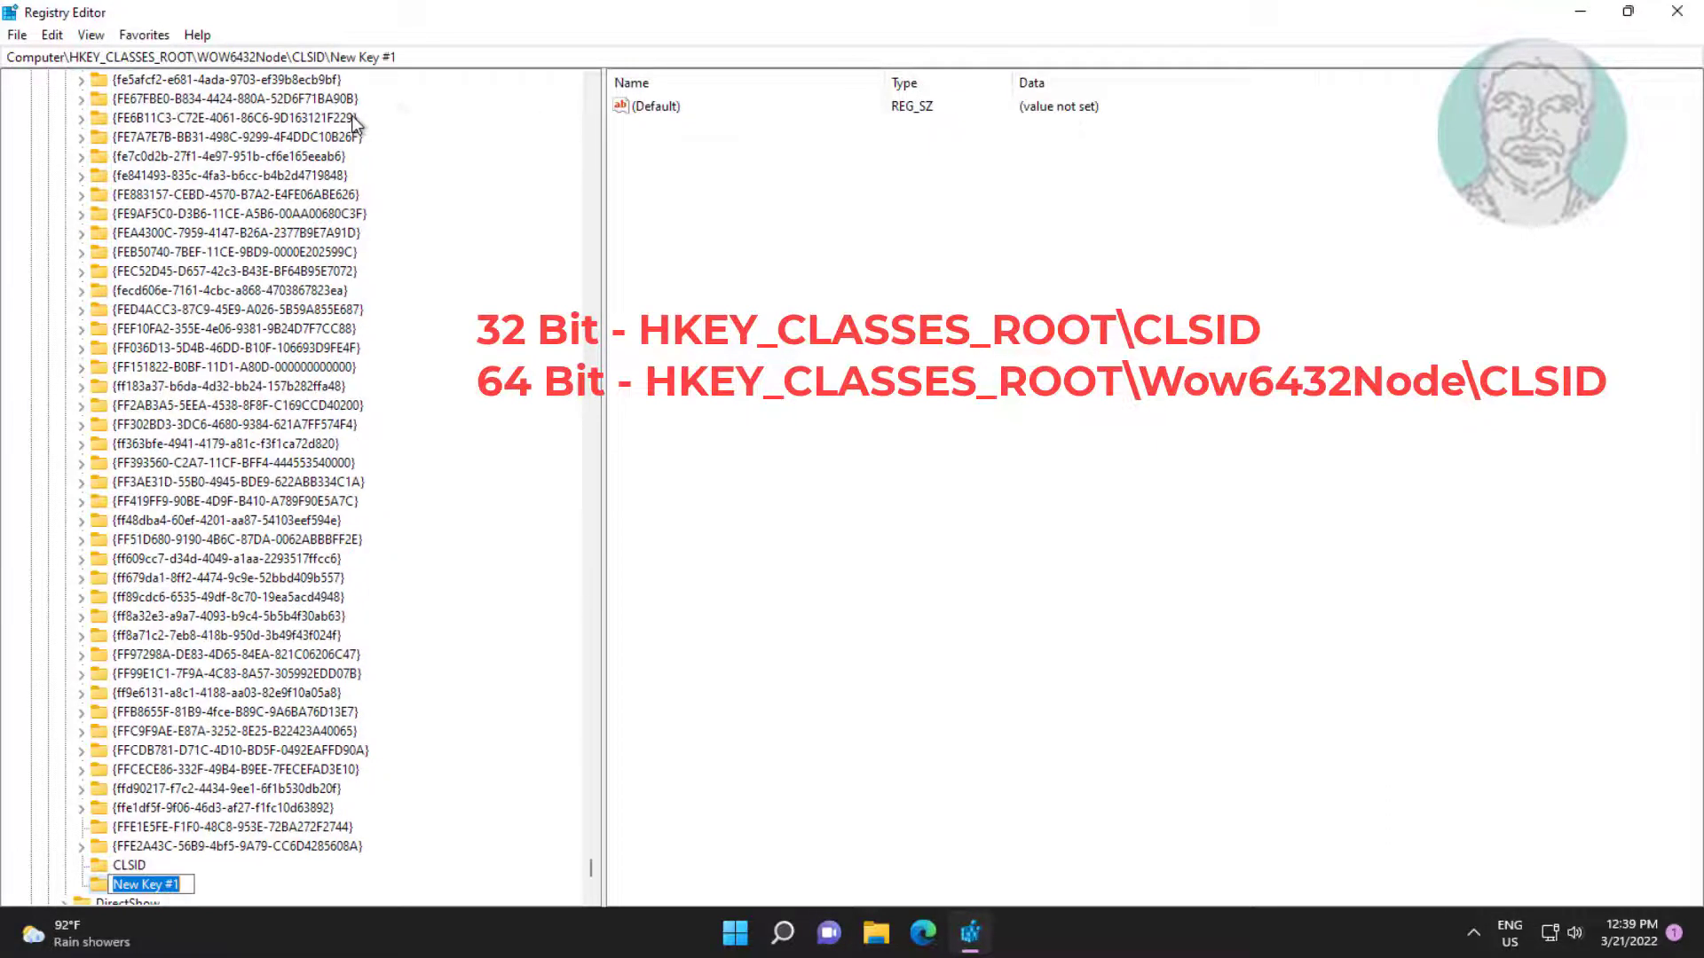
scroll(355, 861, down, 1)
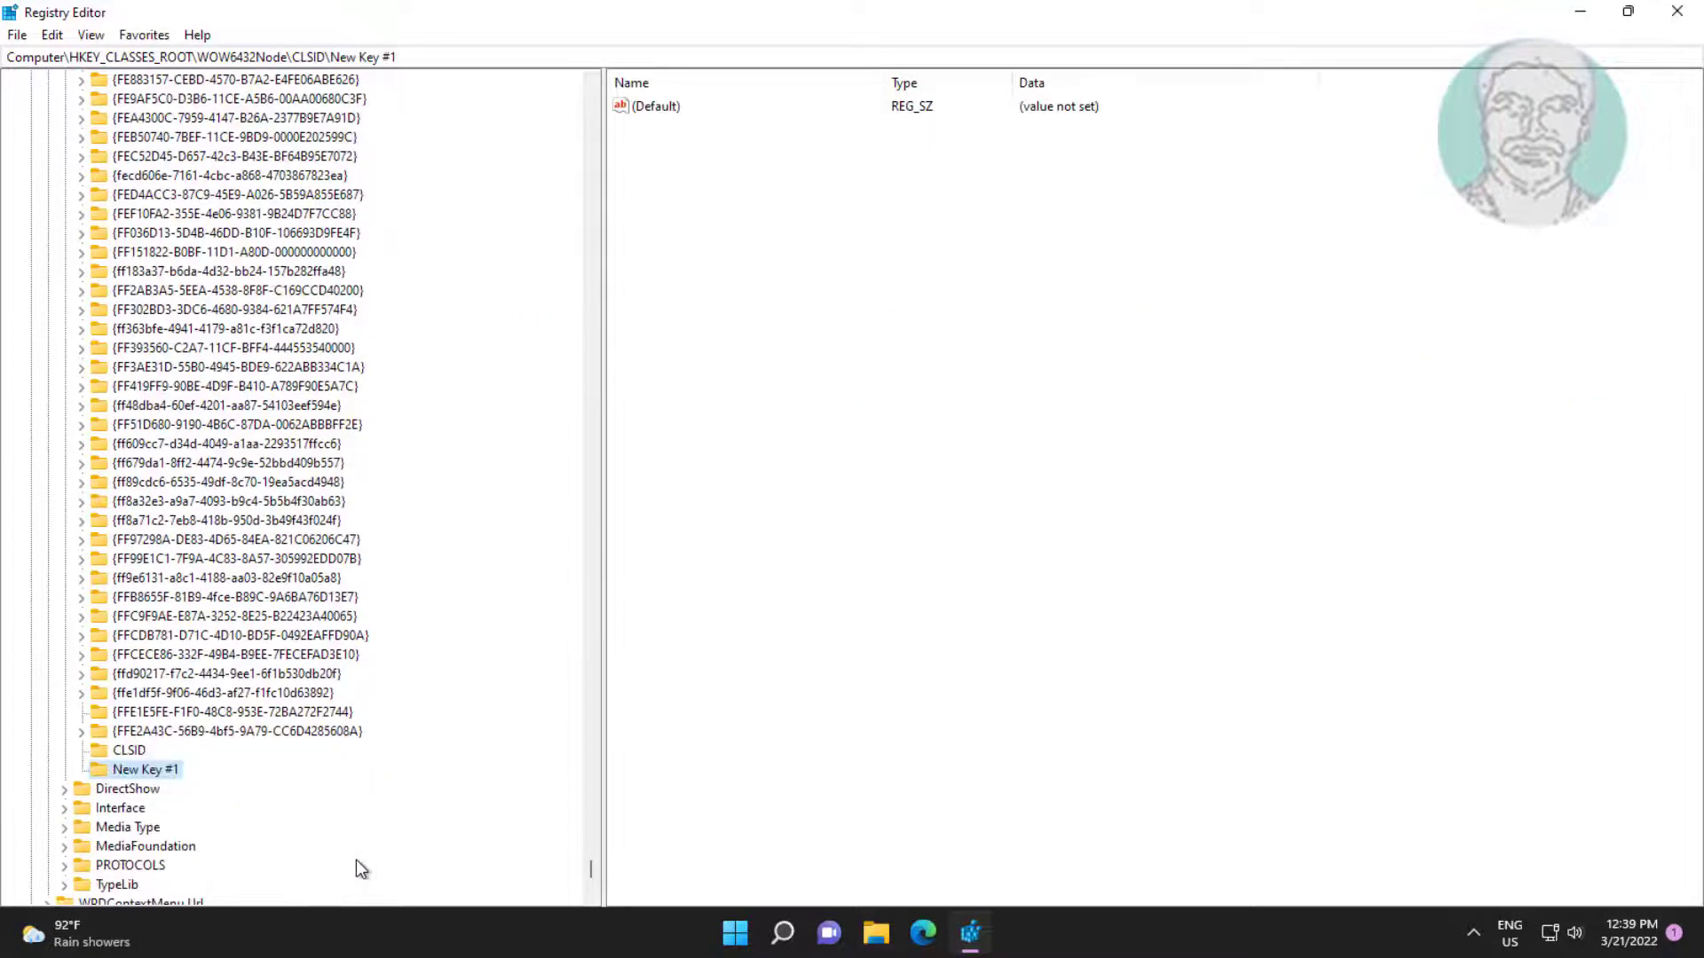
click(172, 772)
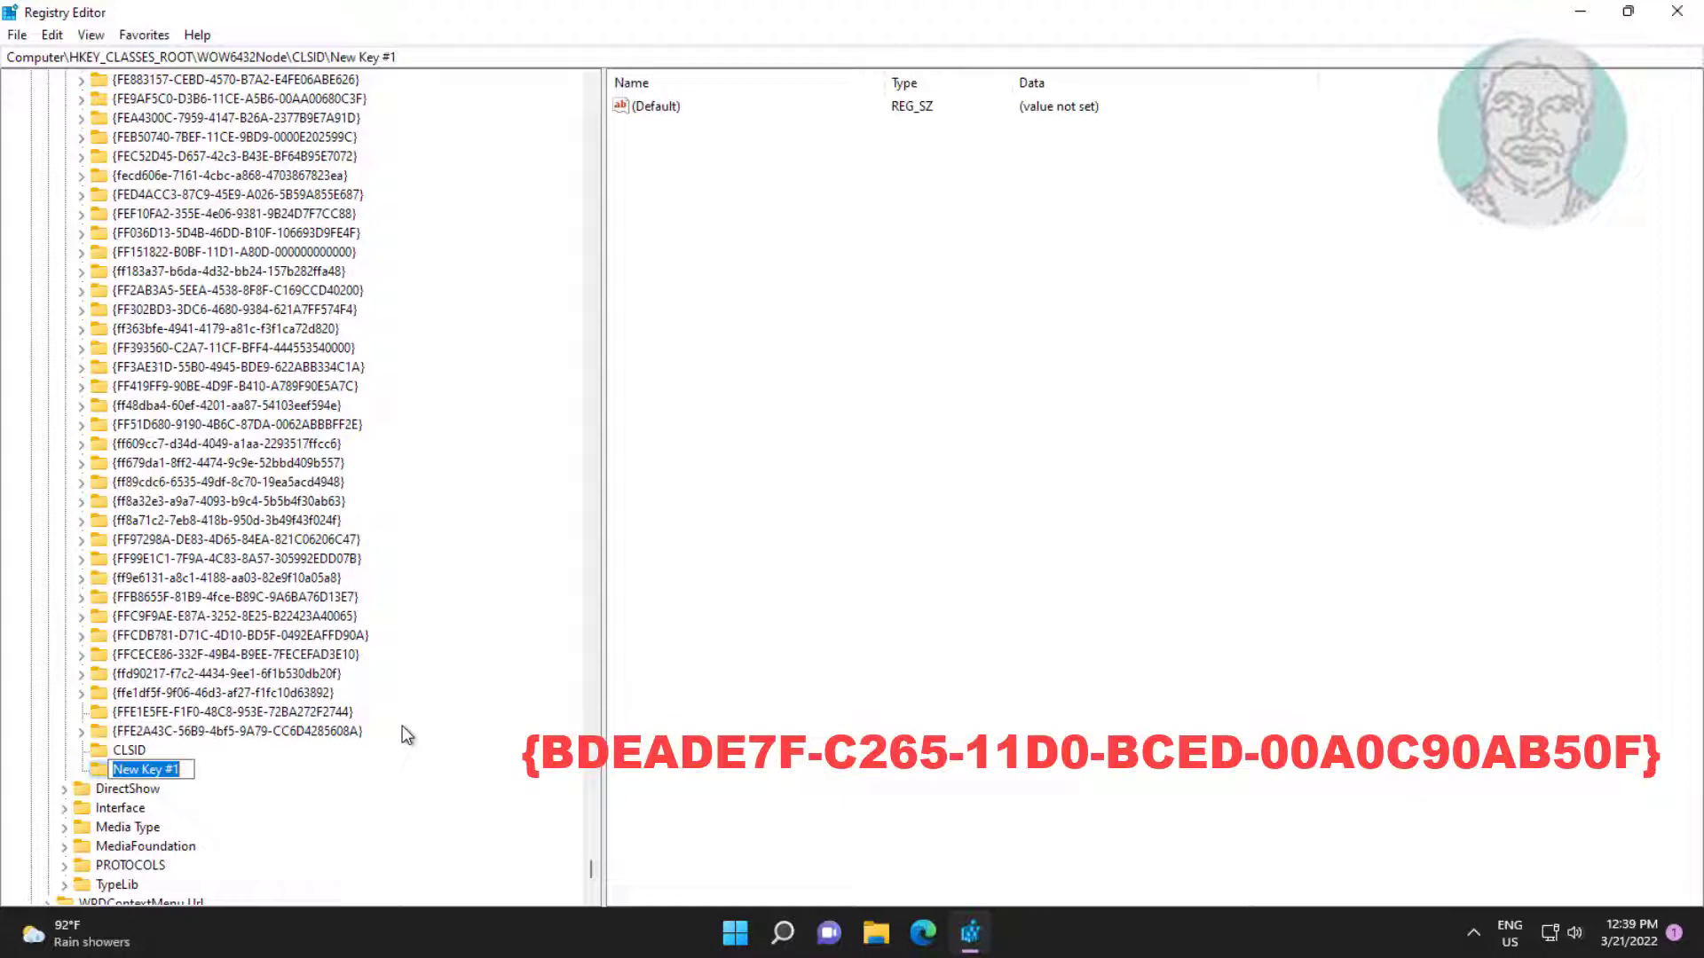
text({)
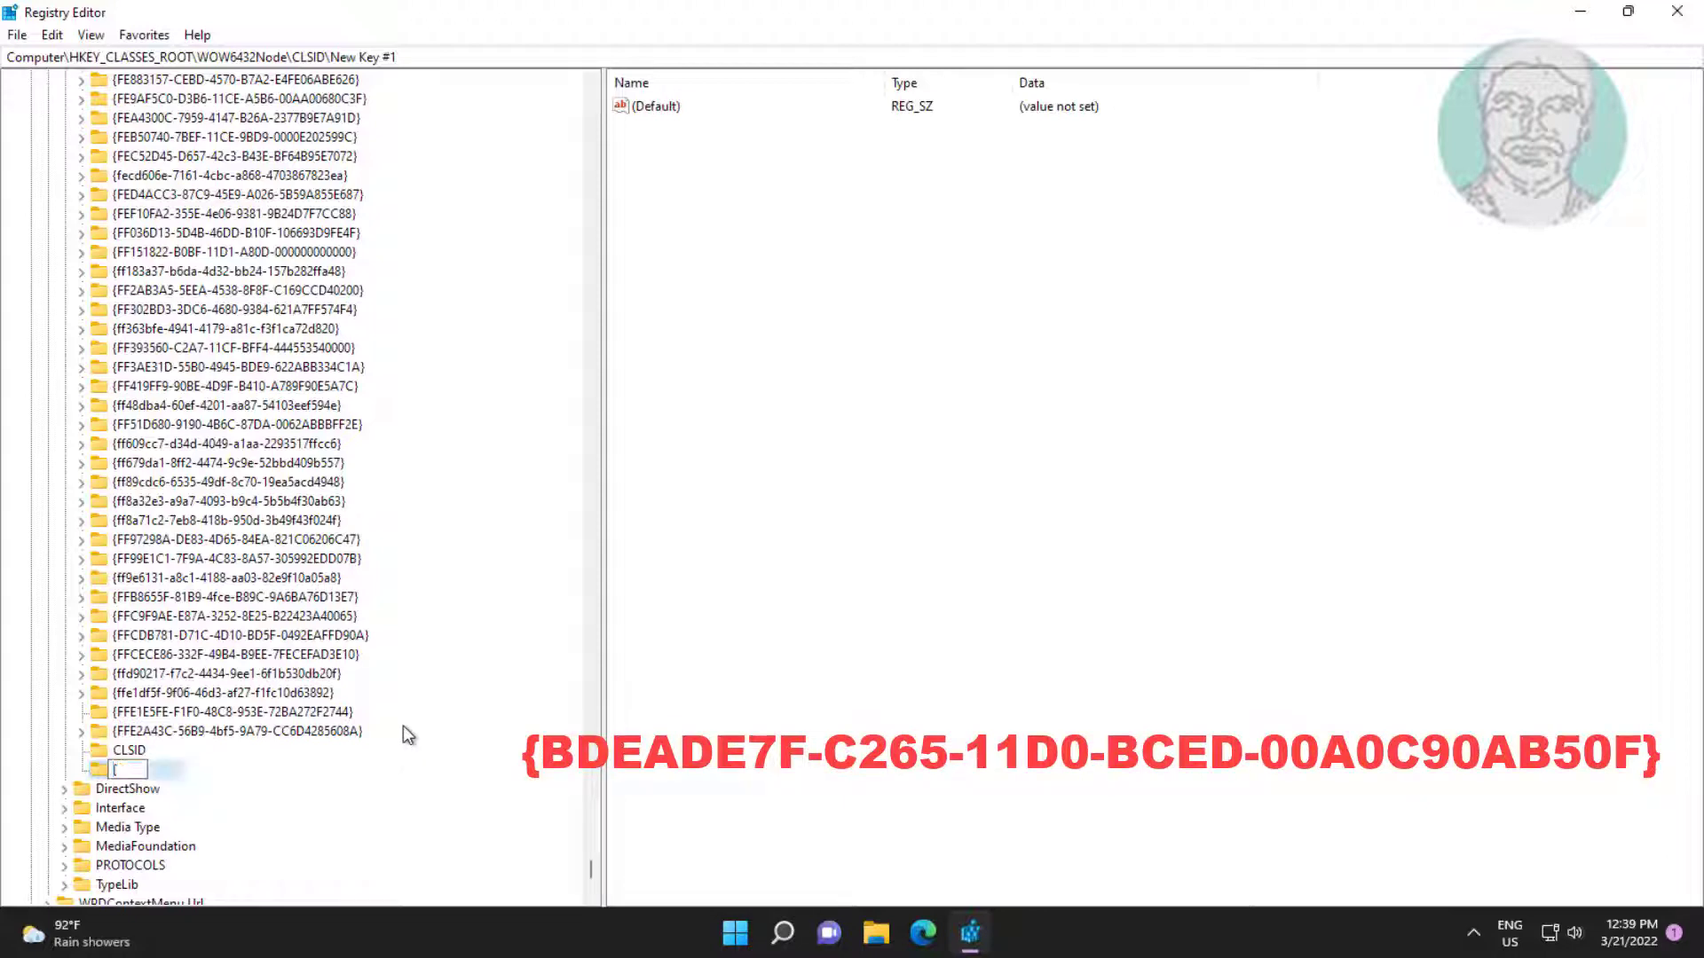
text(B)
text(DEA)
text(DEADE7)
text(F)
text(-)
text(C)
text(2)
text(65-)
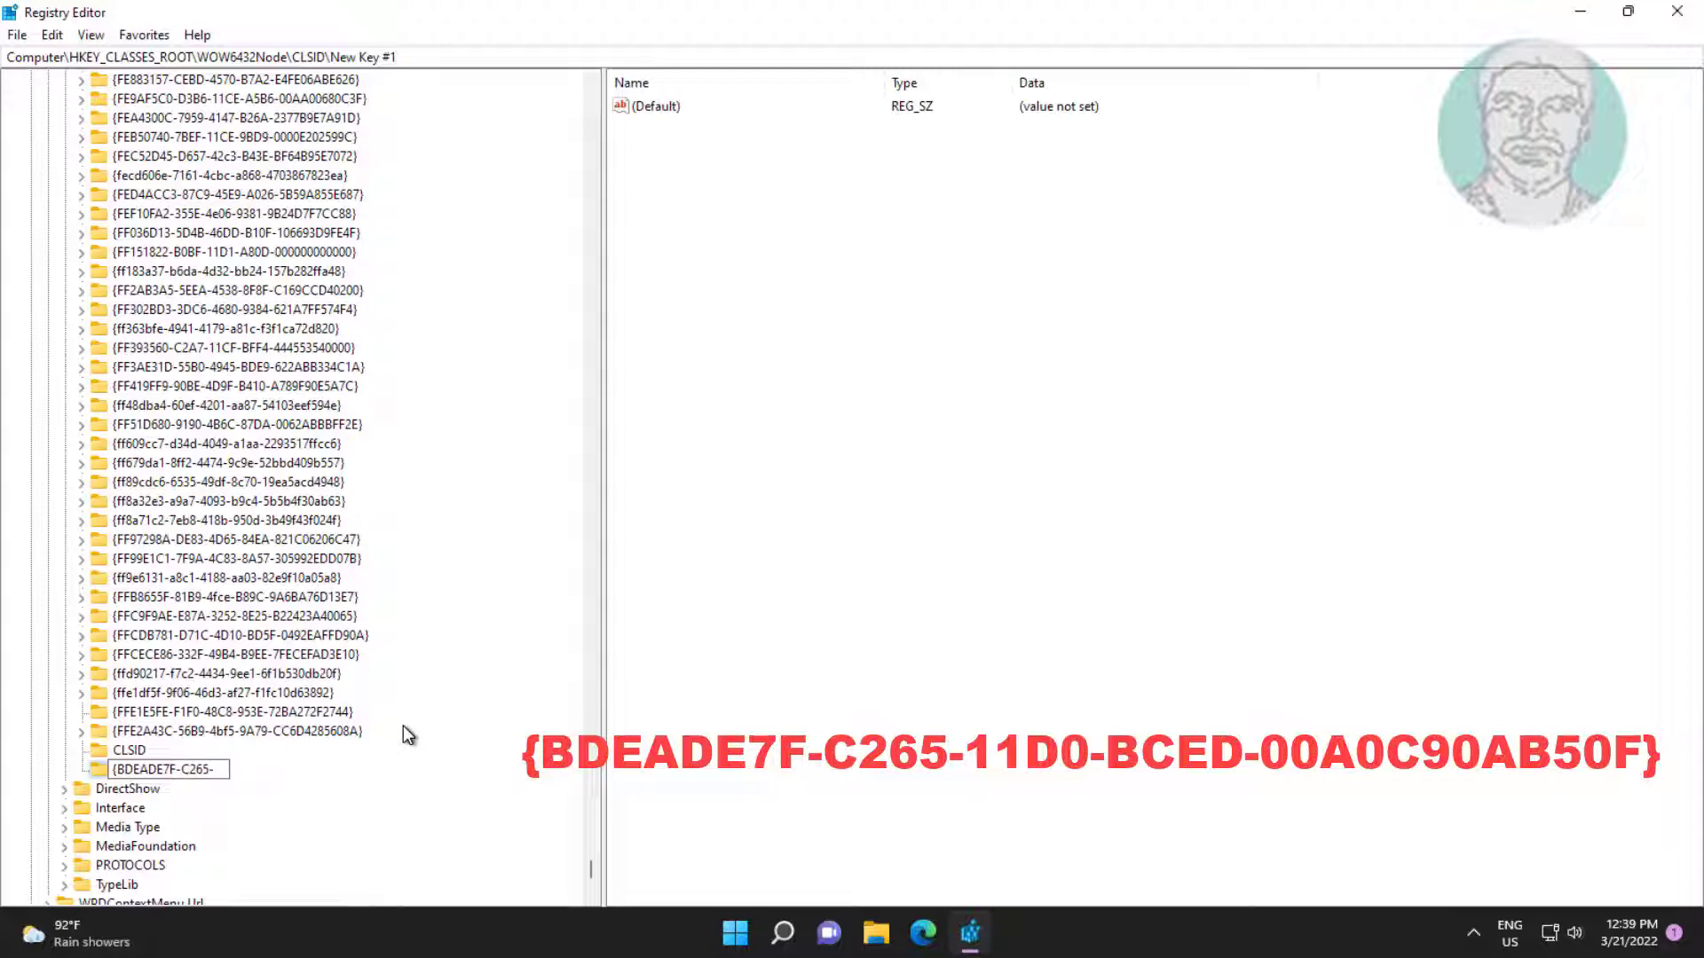
text(11)
text(11D0-)
text(B)
text(CE)
text(D)
text(D)
text(-)
text(00A)
text(0C)
text(9)
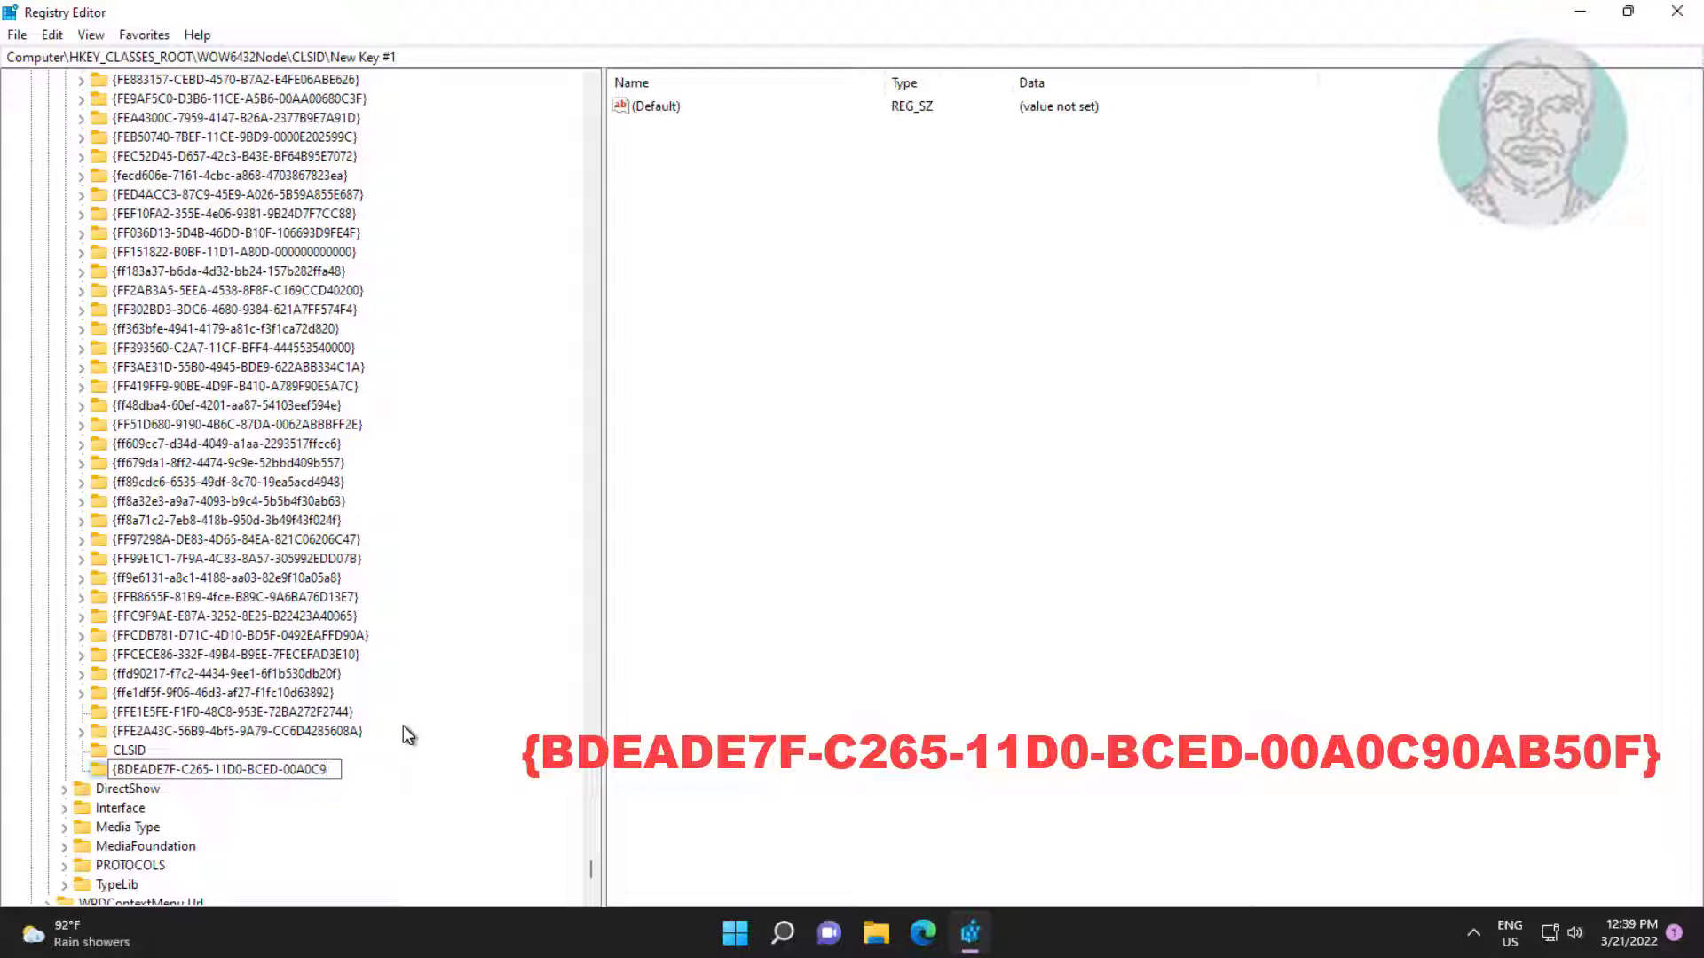
text(90AB50F)
click(423, 781)
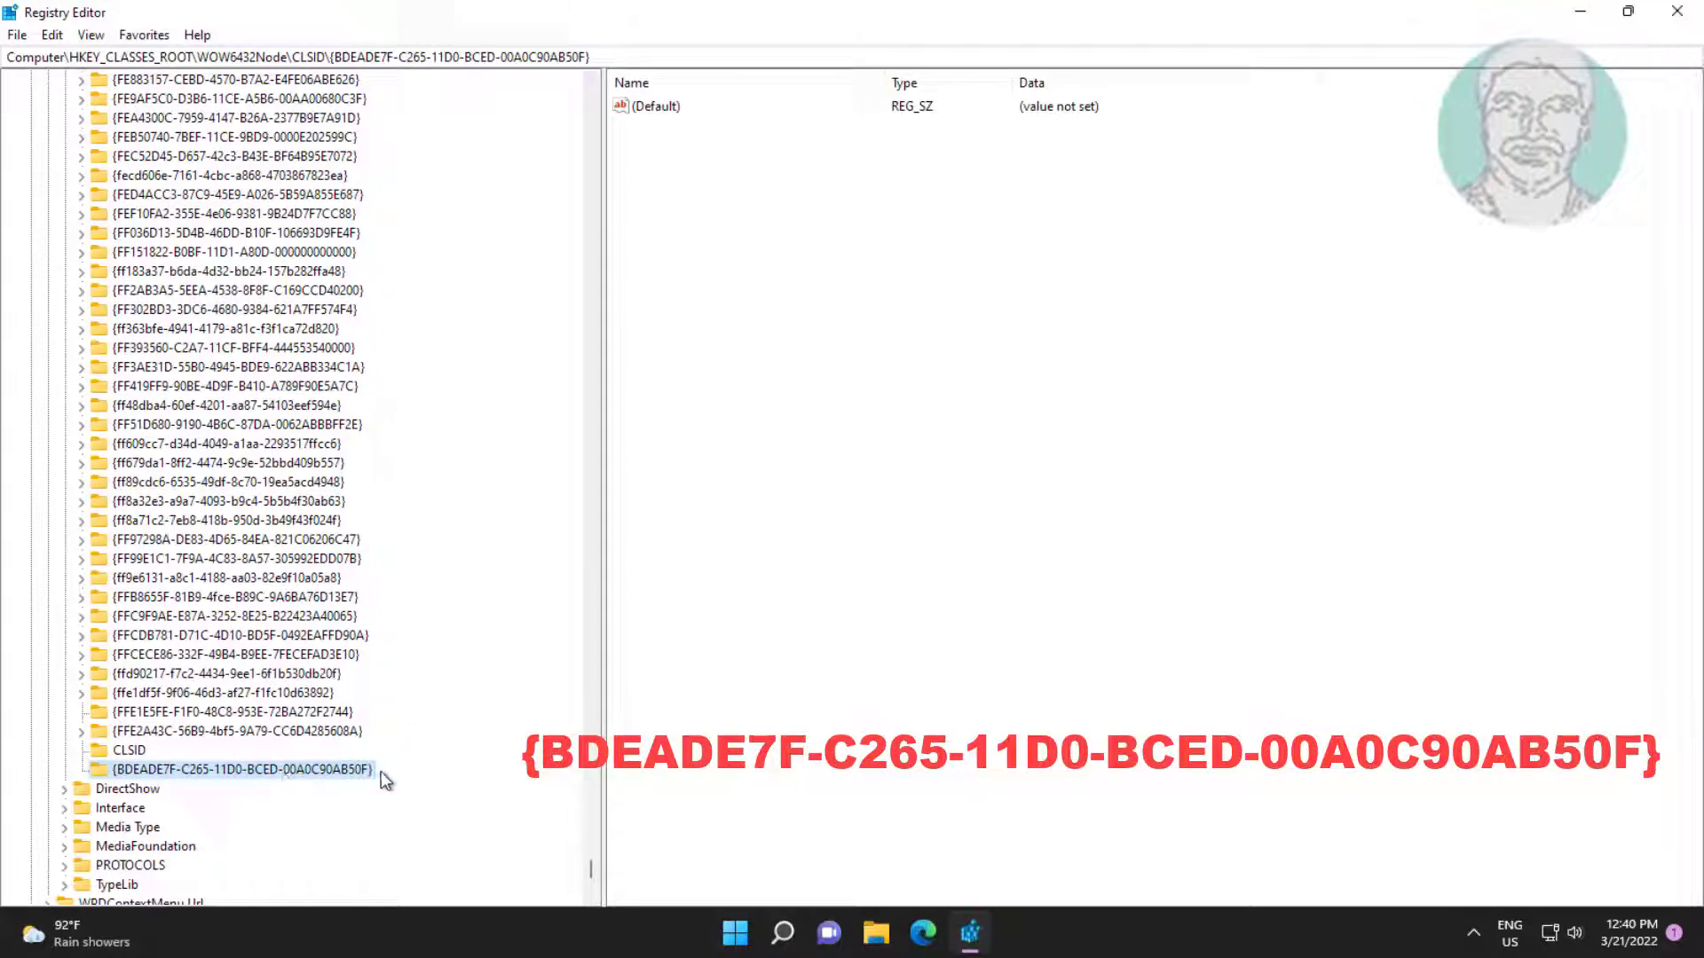
Create a new subkey named Instance inside the {BDEADE7F-...} GUID key.
scroll(380, 770, down, 2)
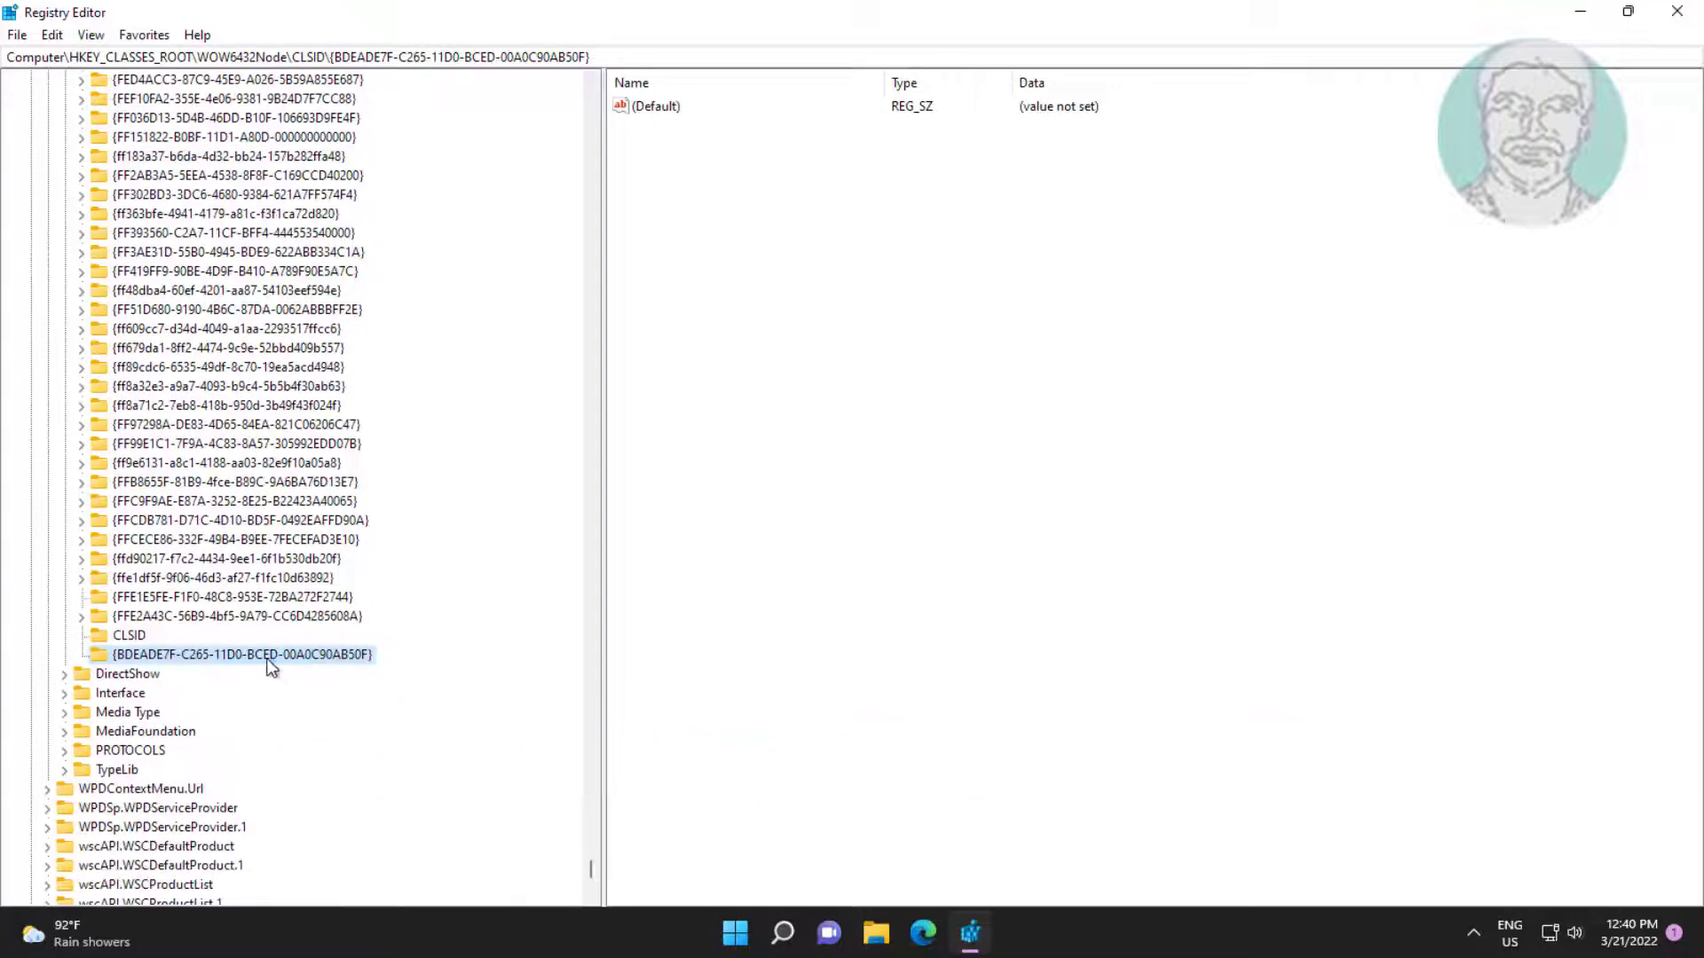
right_click(266, 658)
mouse_move(321, 699)
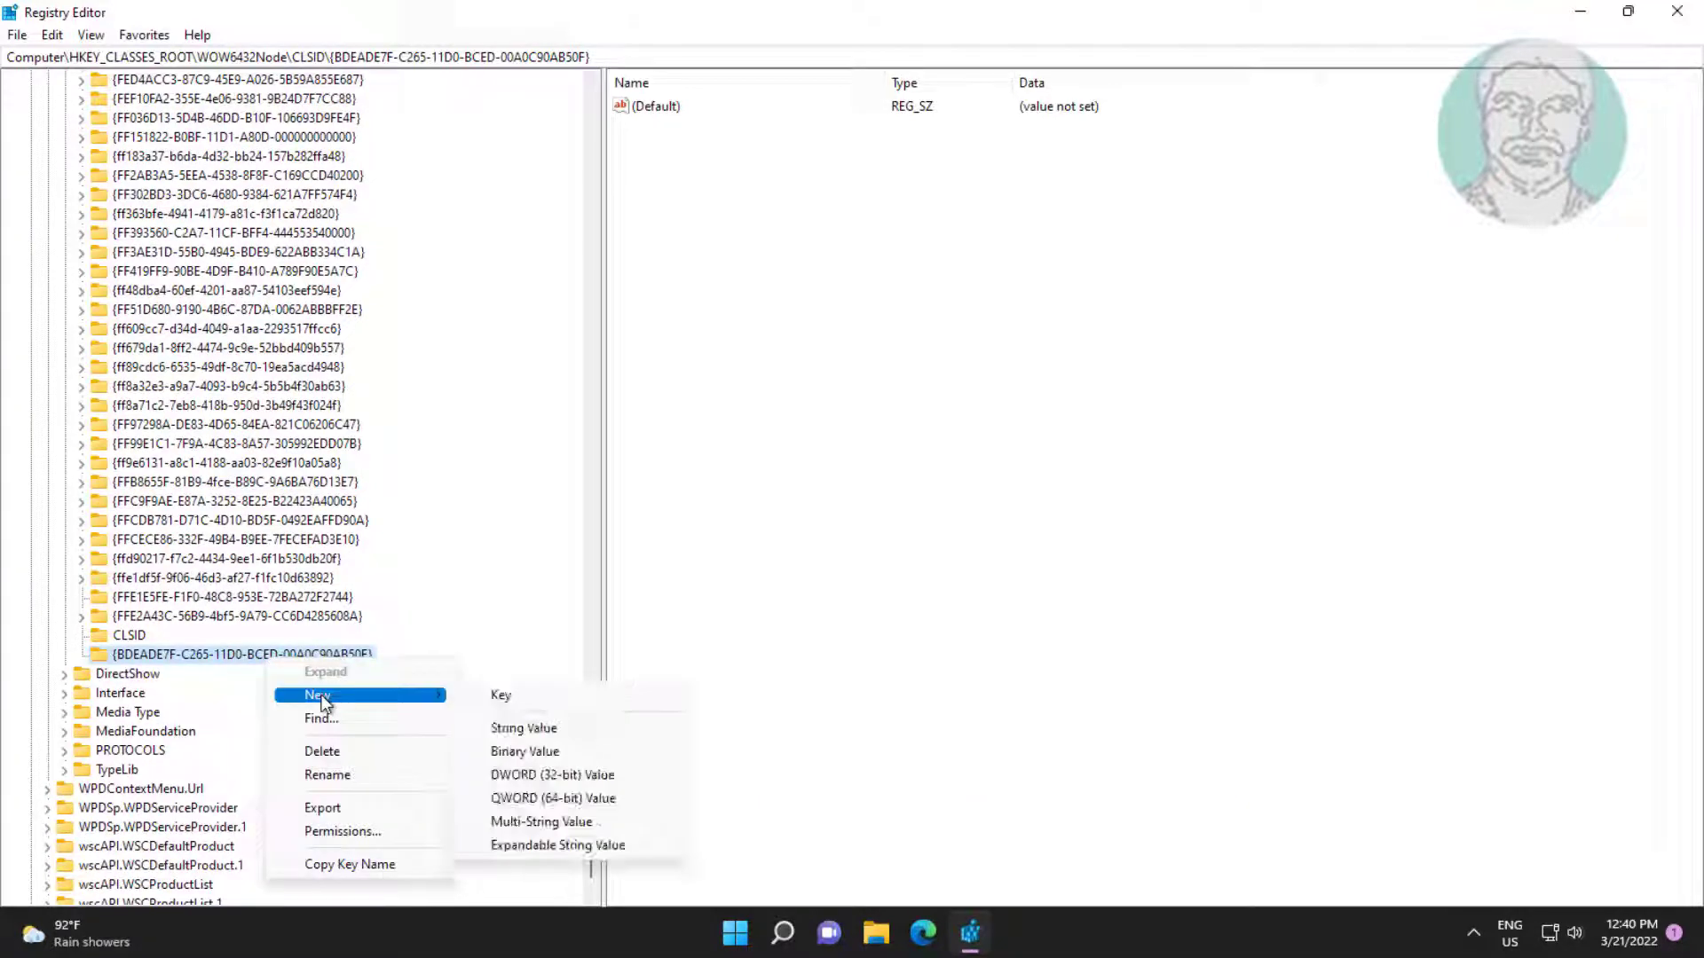
click(502, 694)
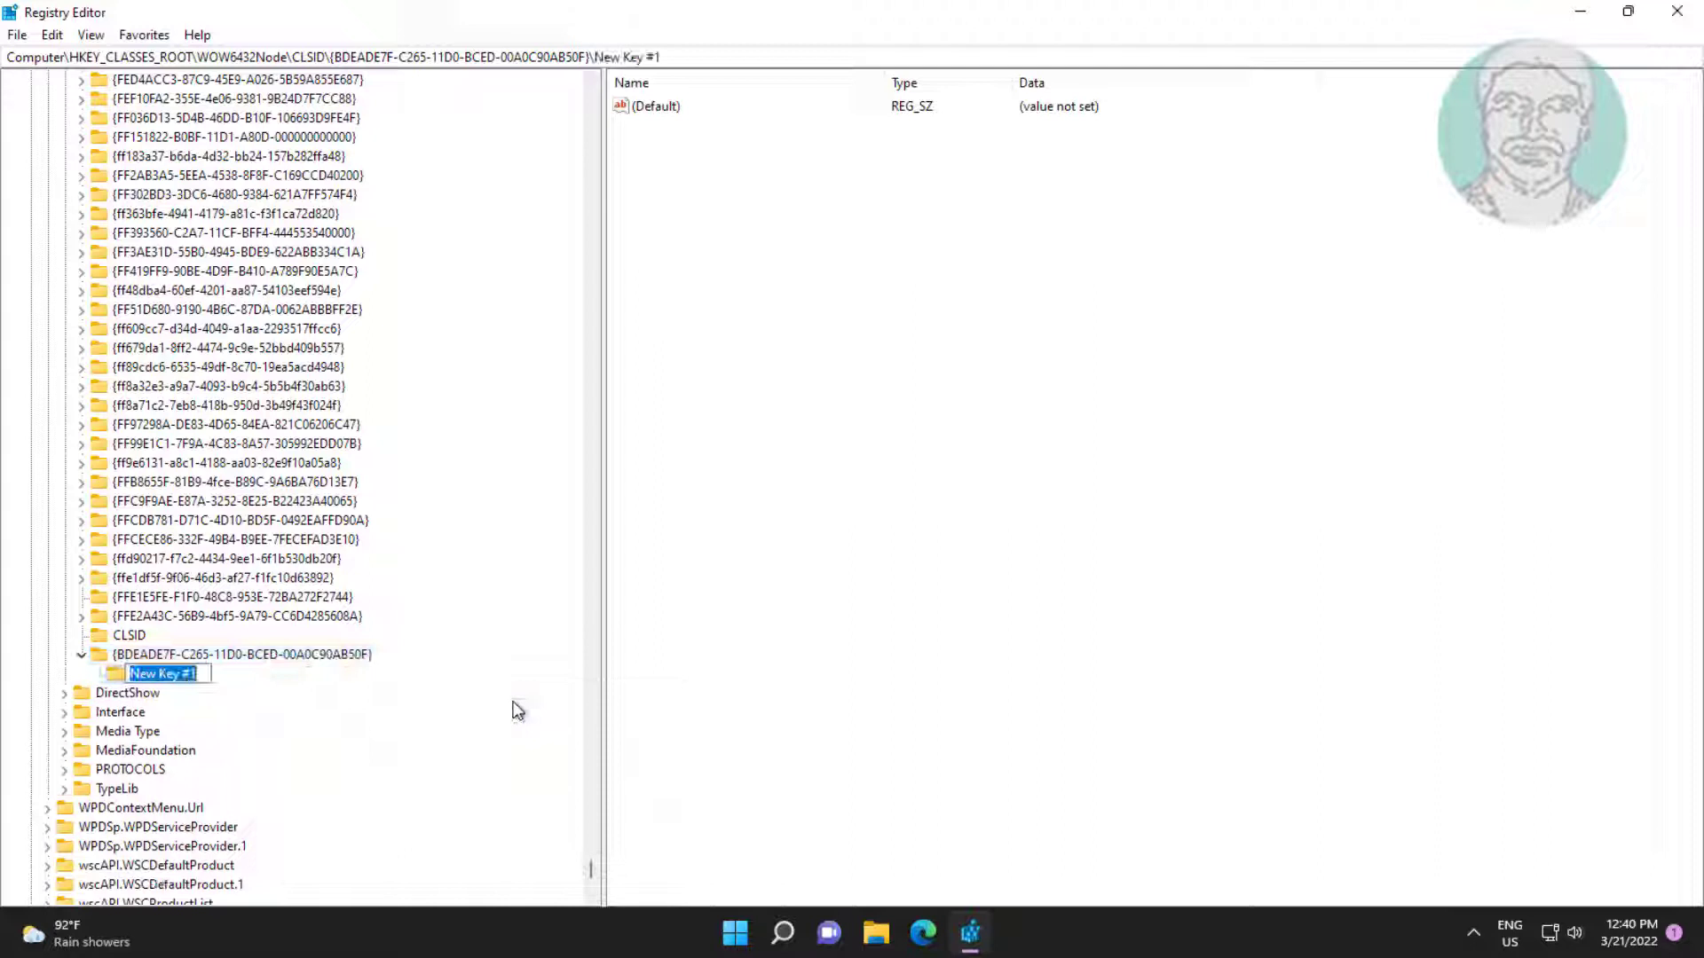
text(In)
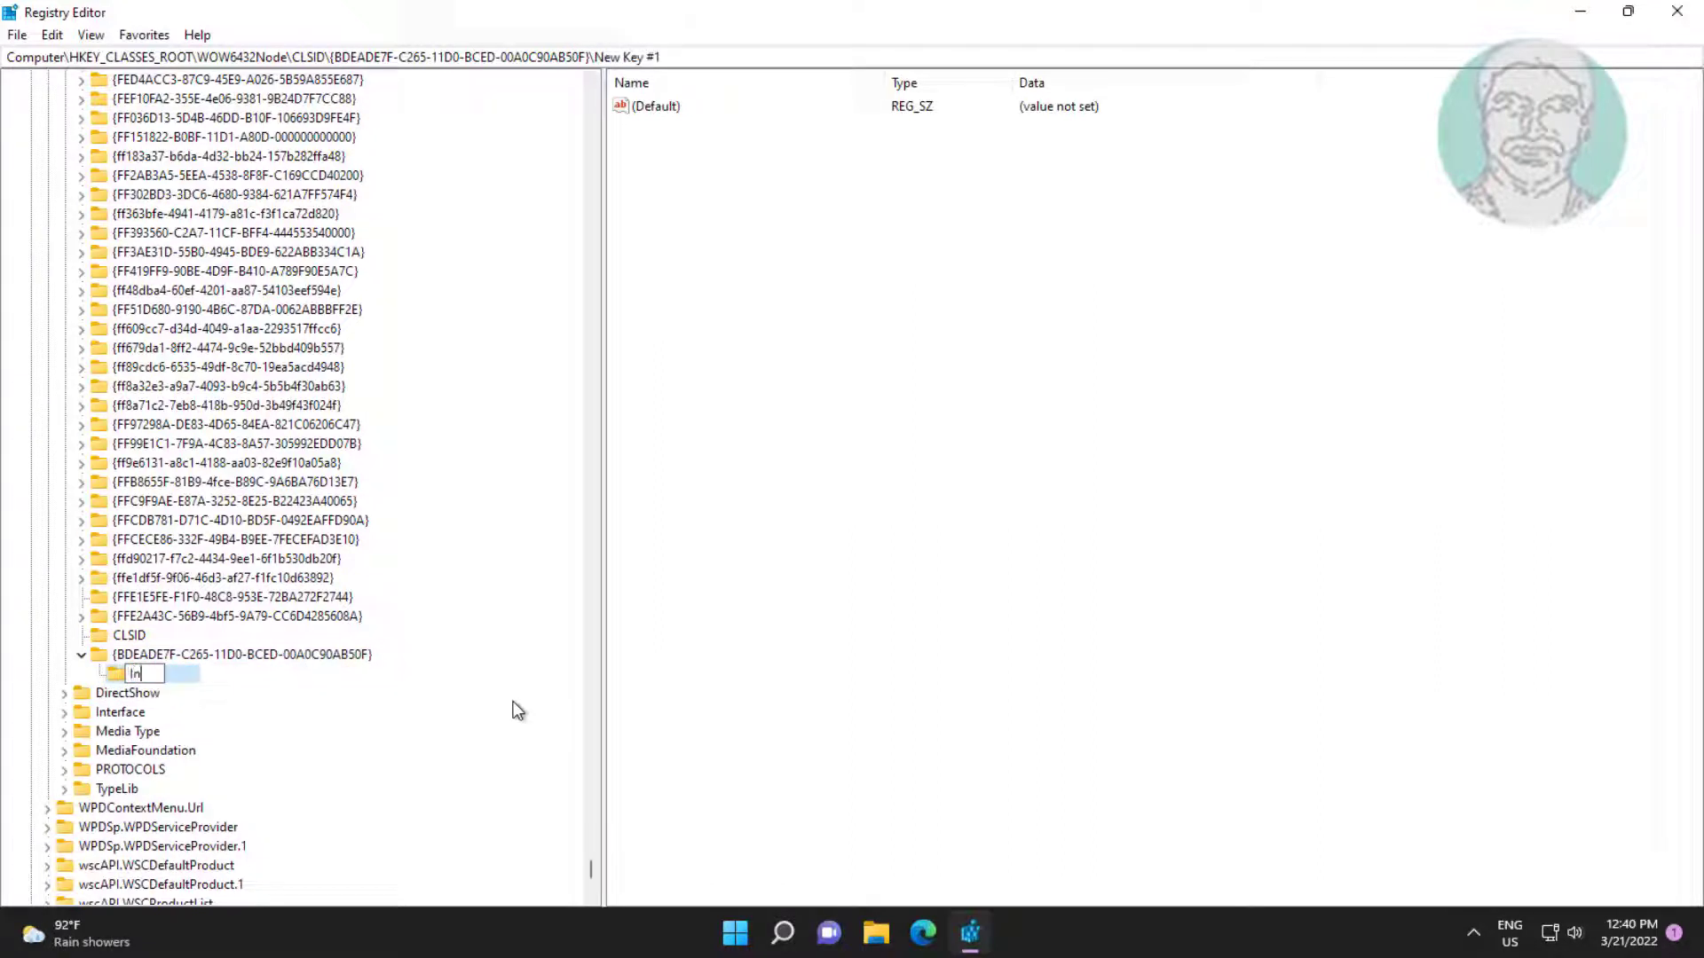
text(stance)
click(216, 682)
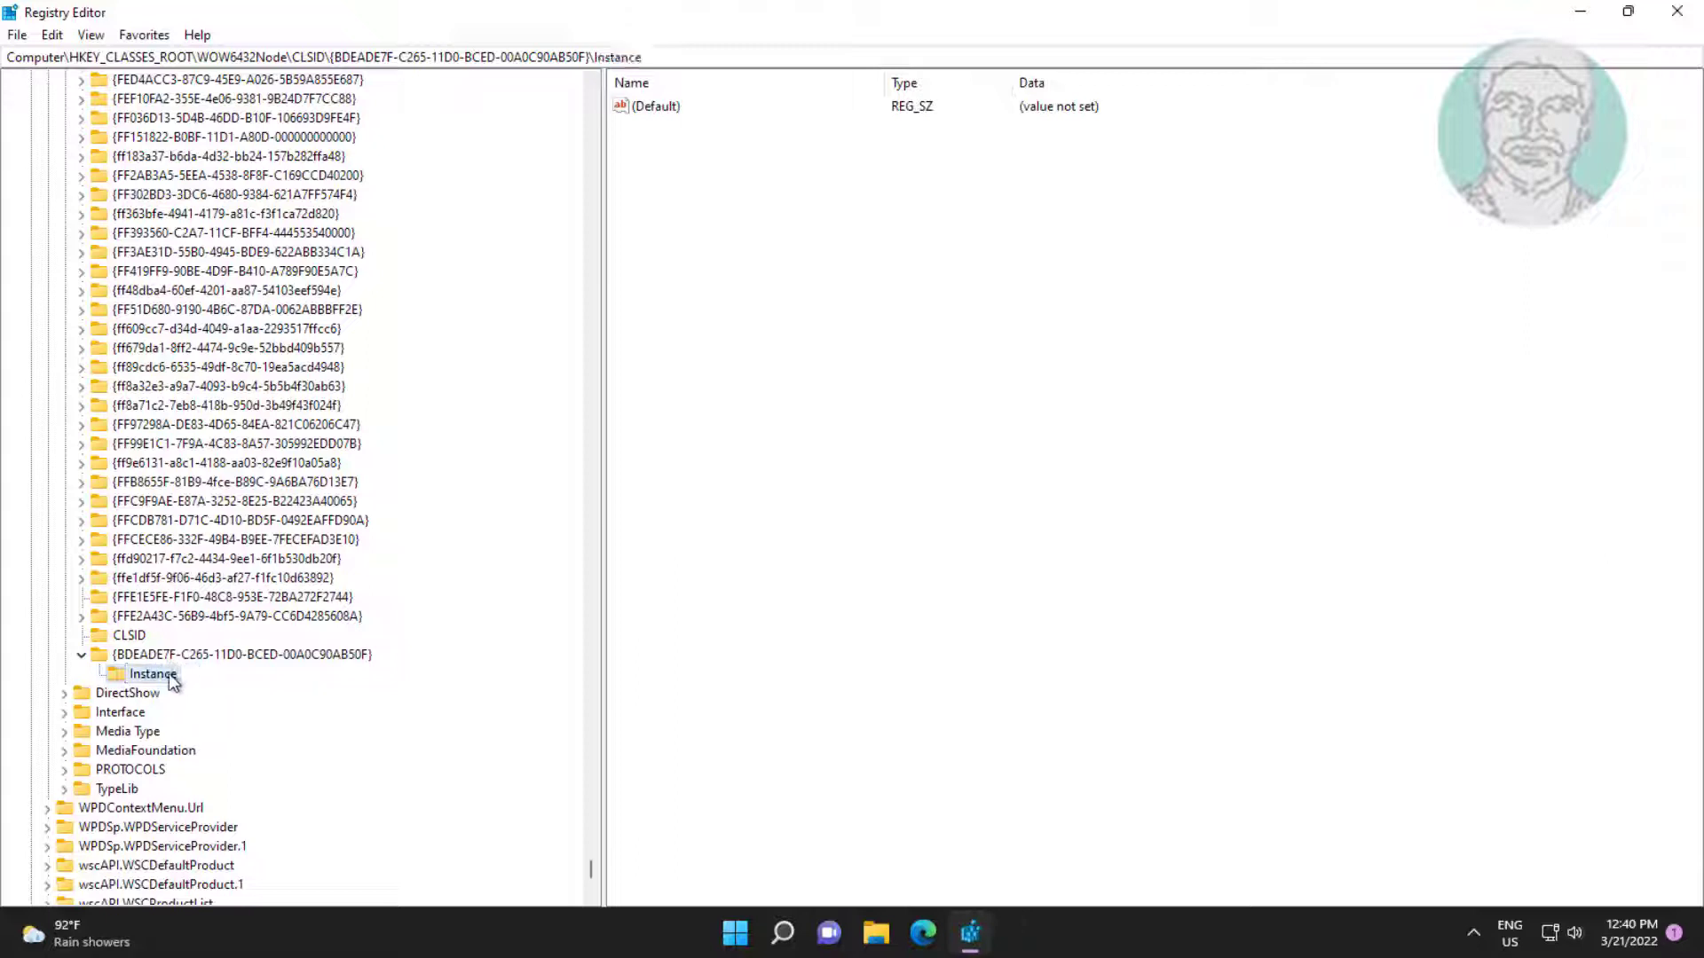
Add a DWORD (32-bit) value DontRefresh with data 0 under Instance, then collapse HKEY_CLASSES_ROOT.
right_click(700, 410)
mouse_move(770, 423)
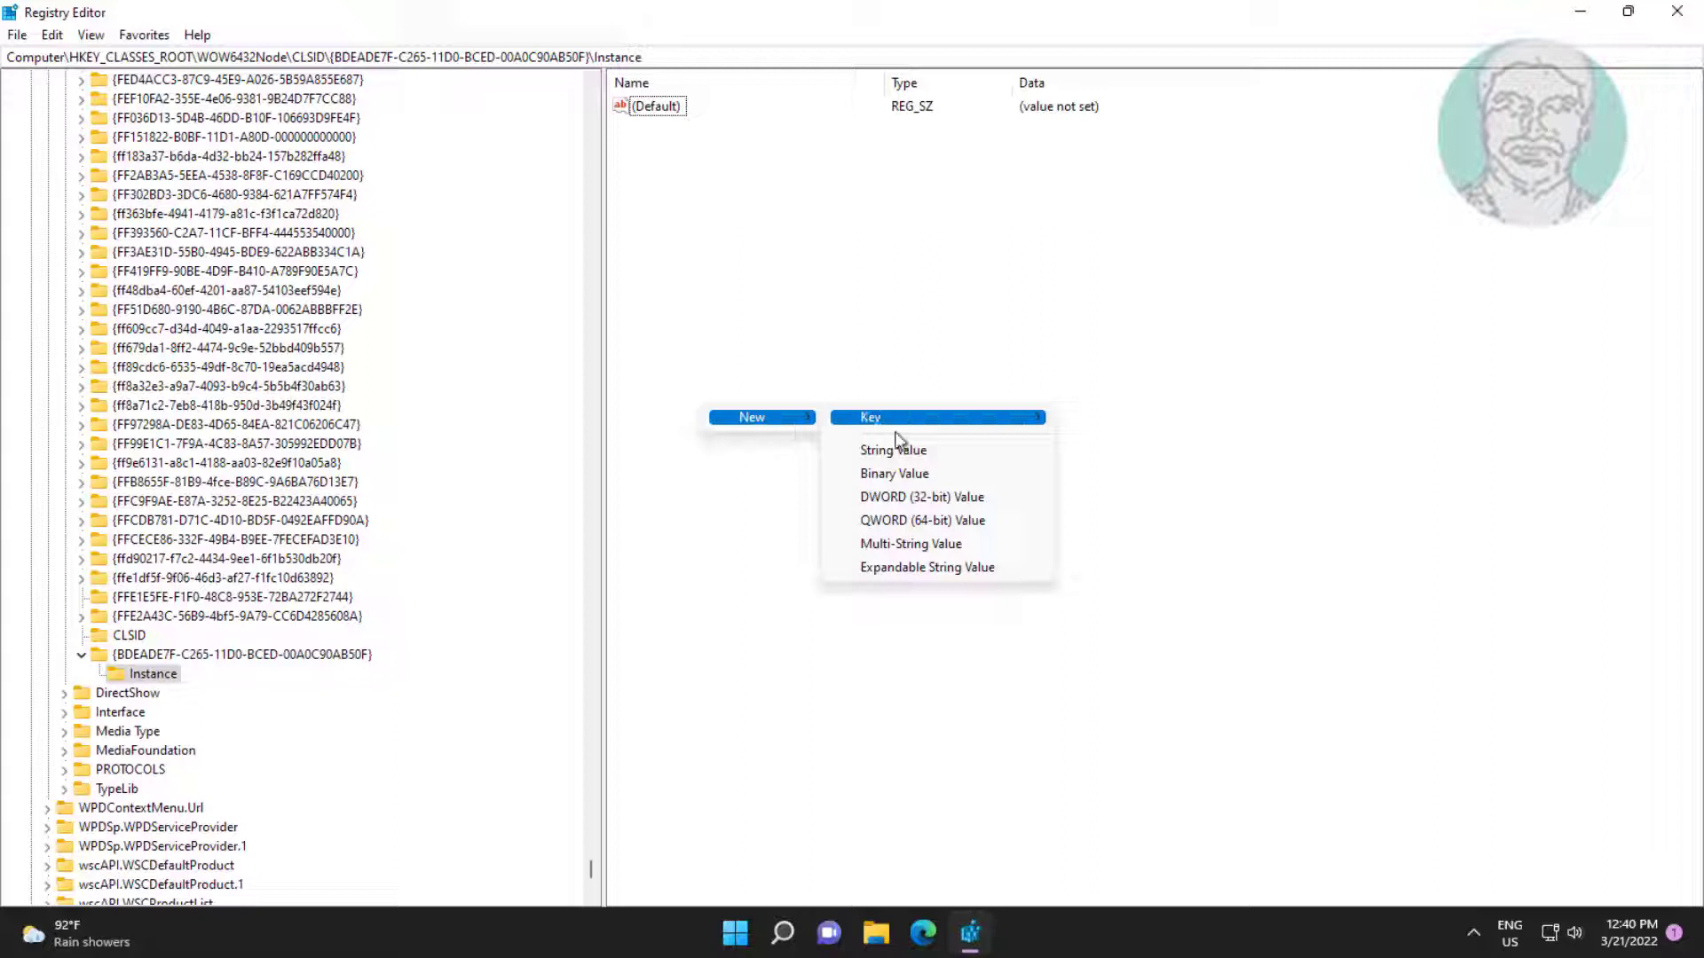
click(941, 497)
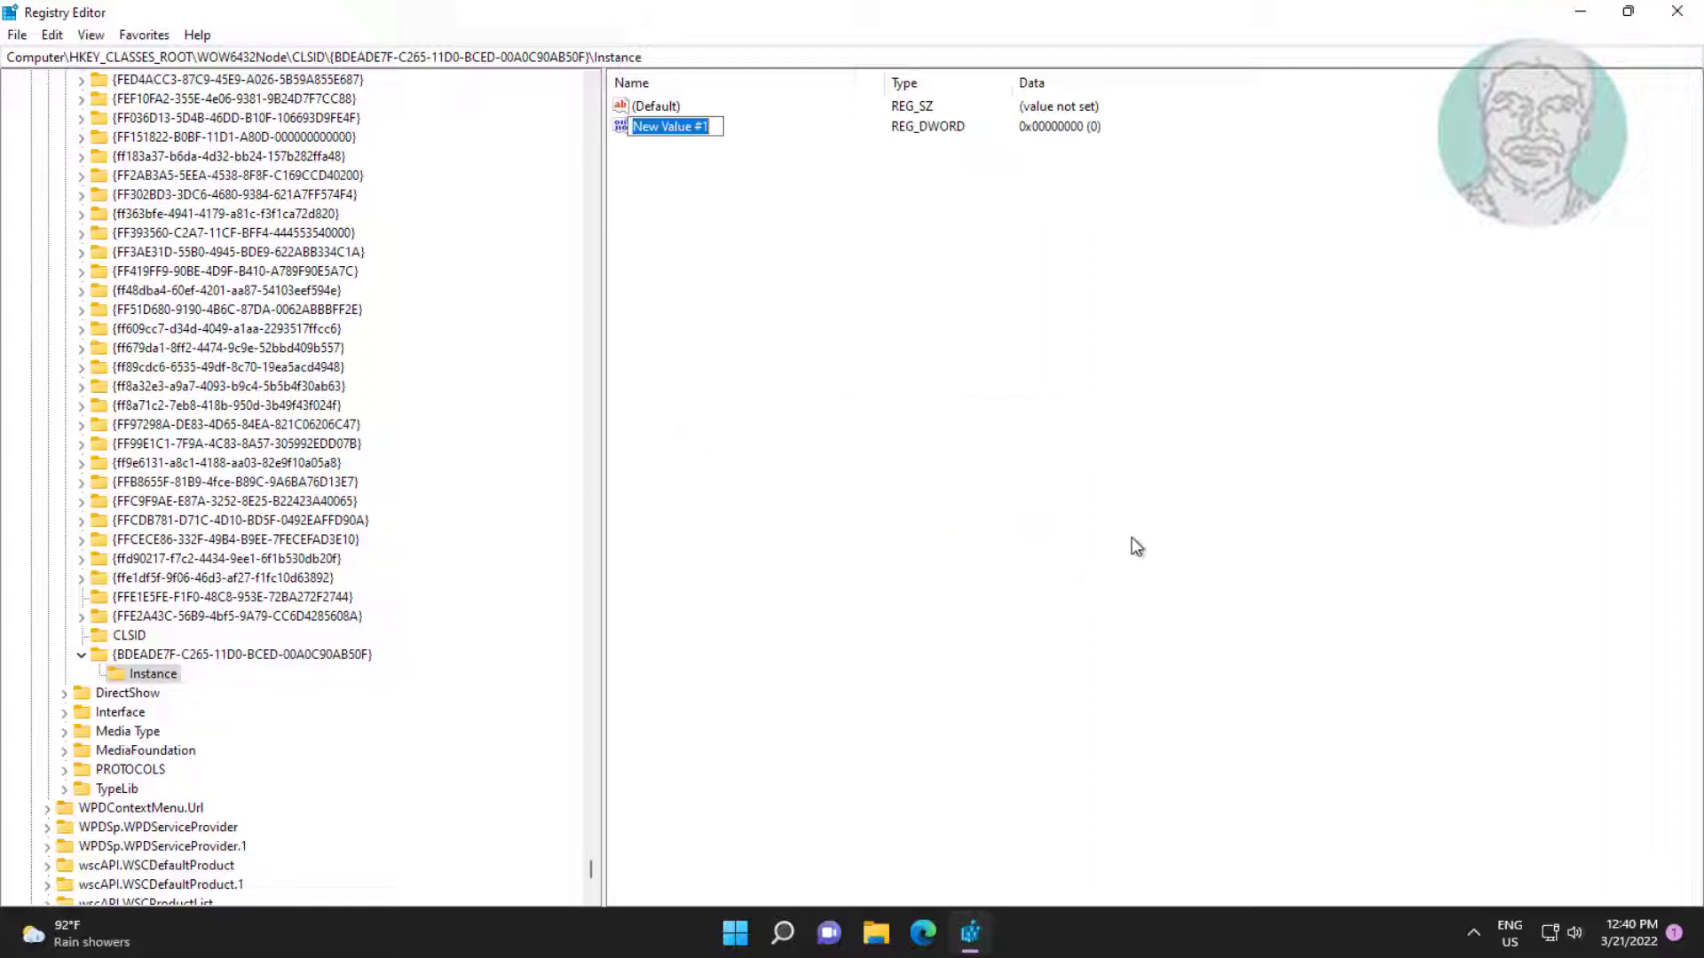
text(D)
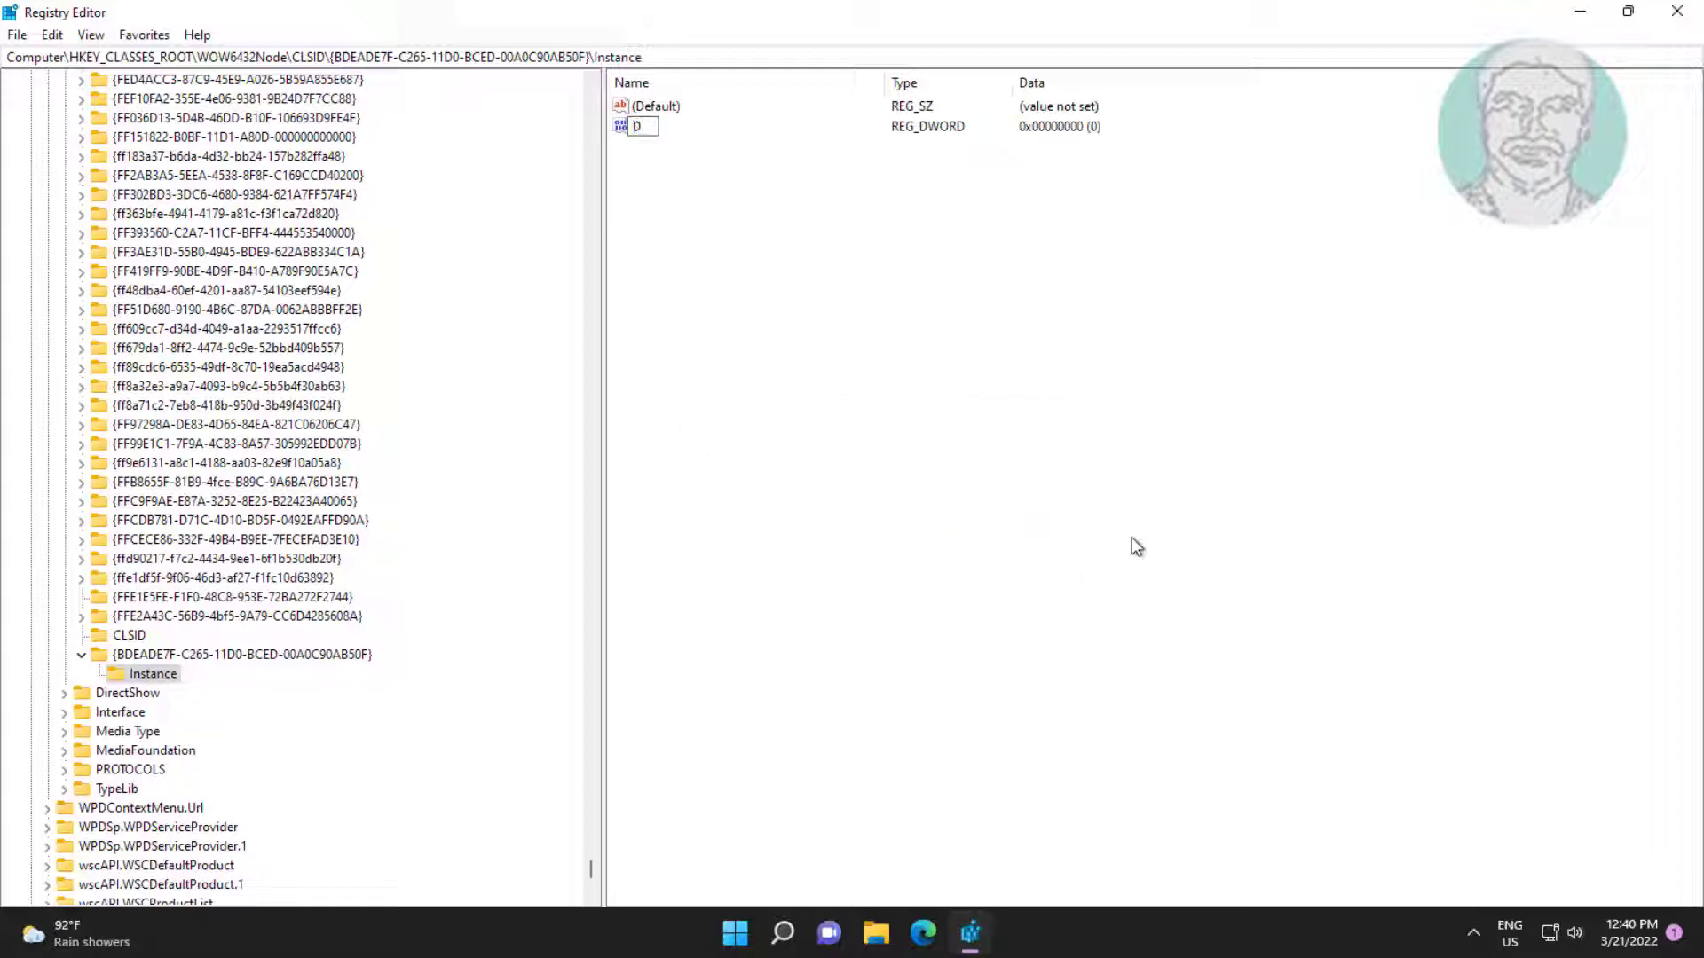
text(ontRefresh)
key(Return)
double_click(680, 126)
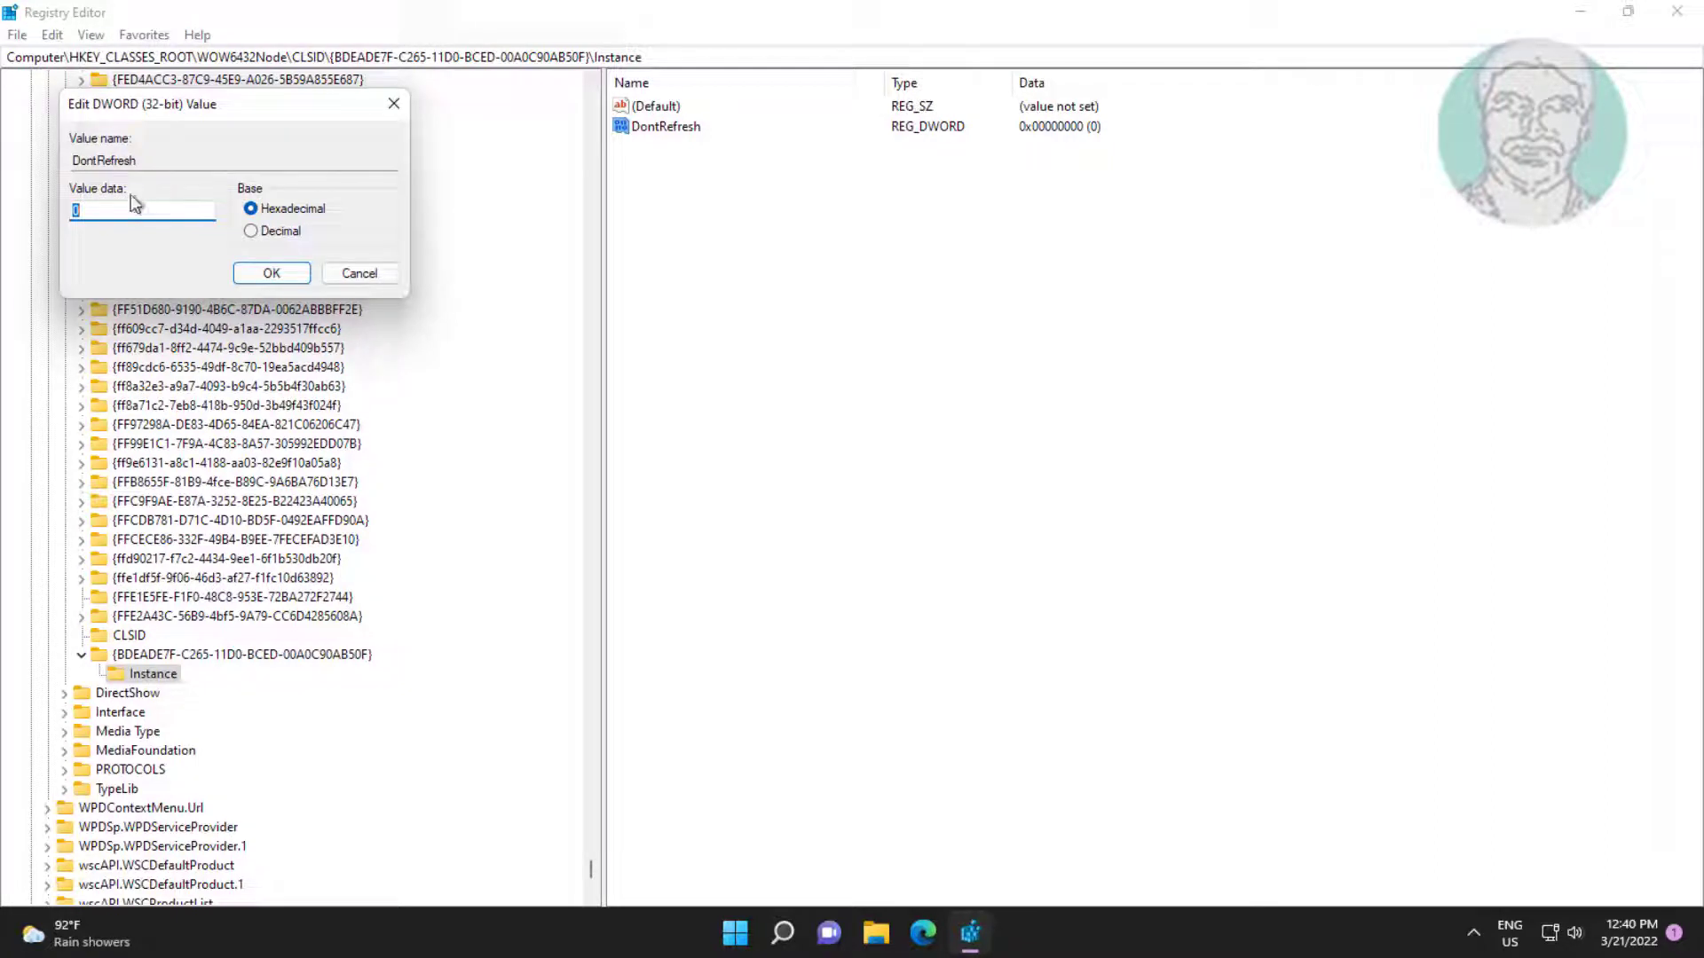
click(269, 273)
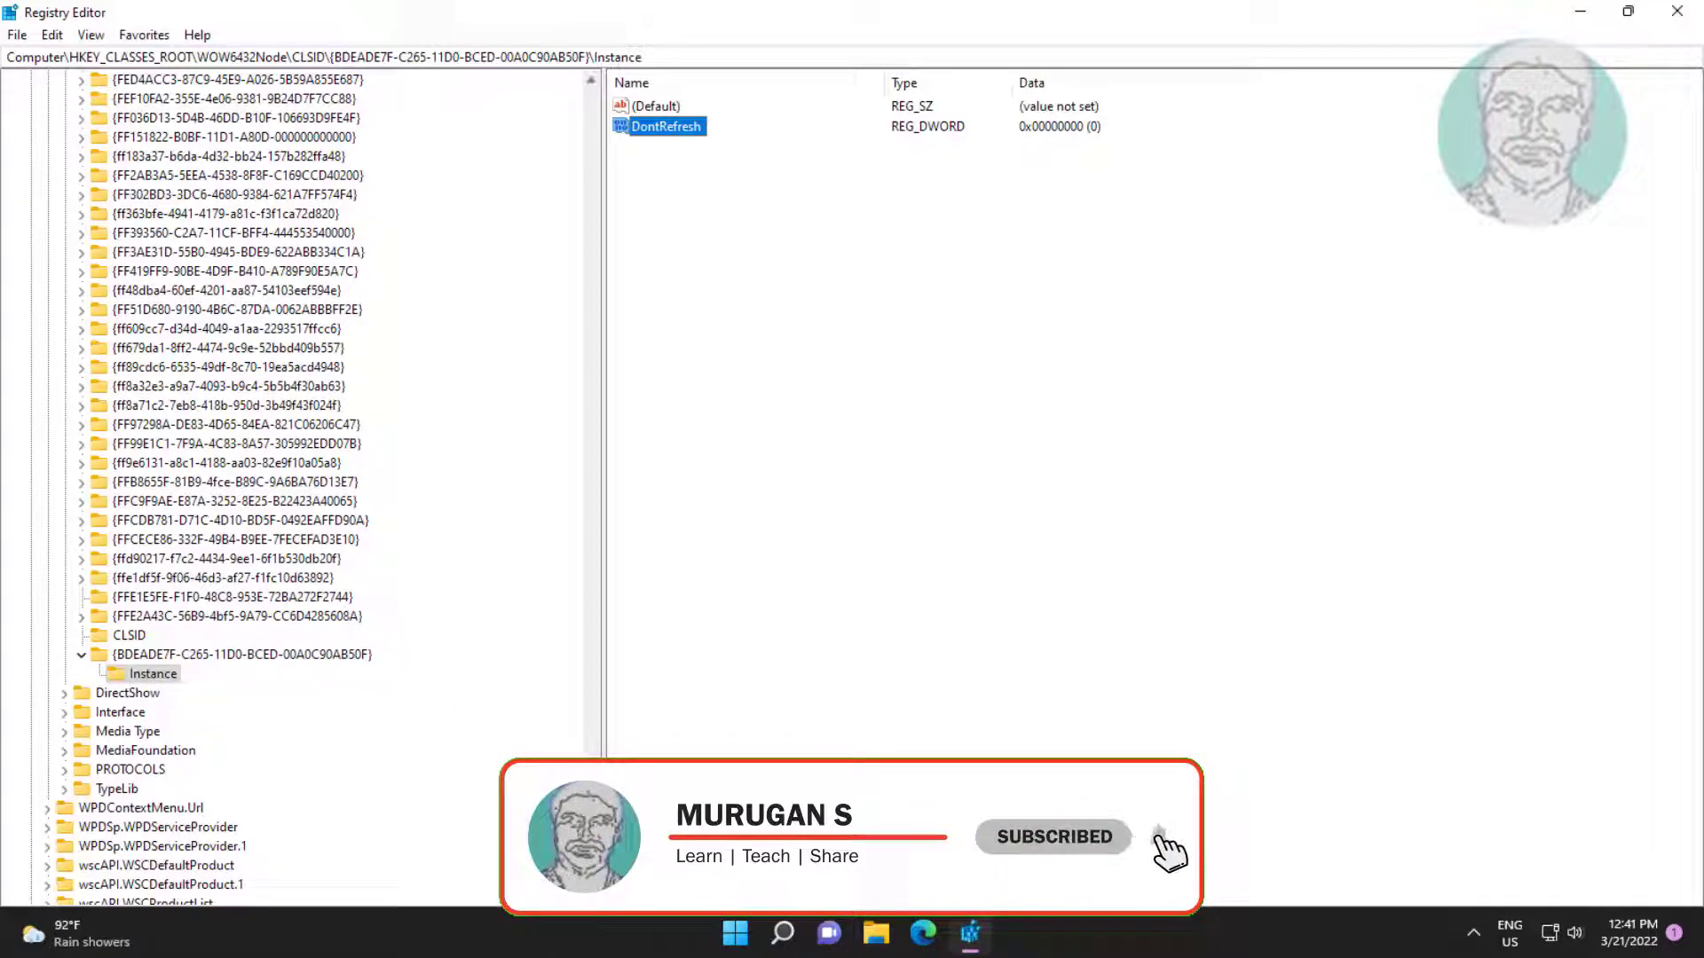
drag(589, 568, 552, 67)
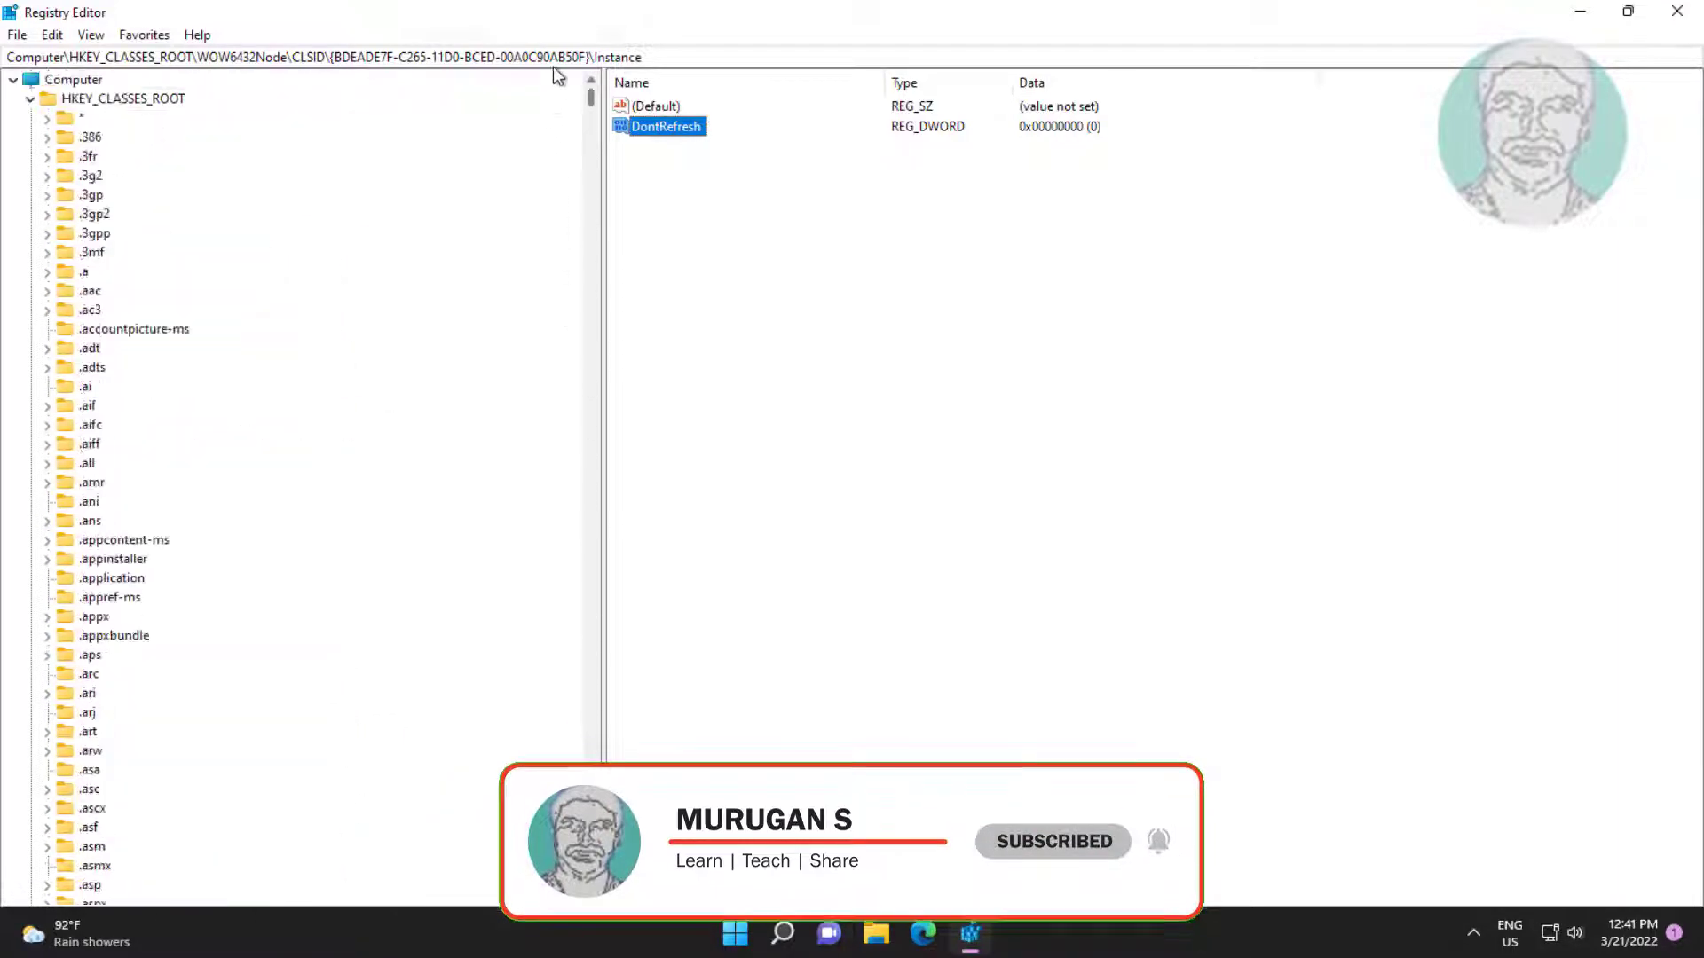
click(29, 99)
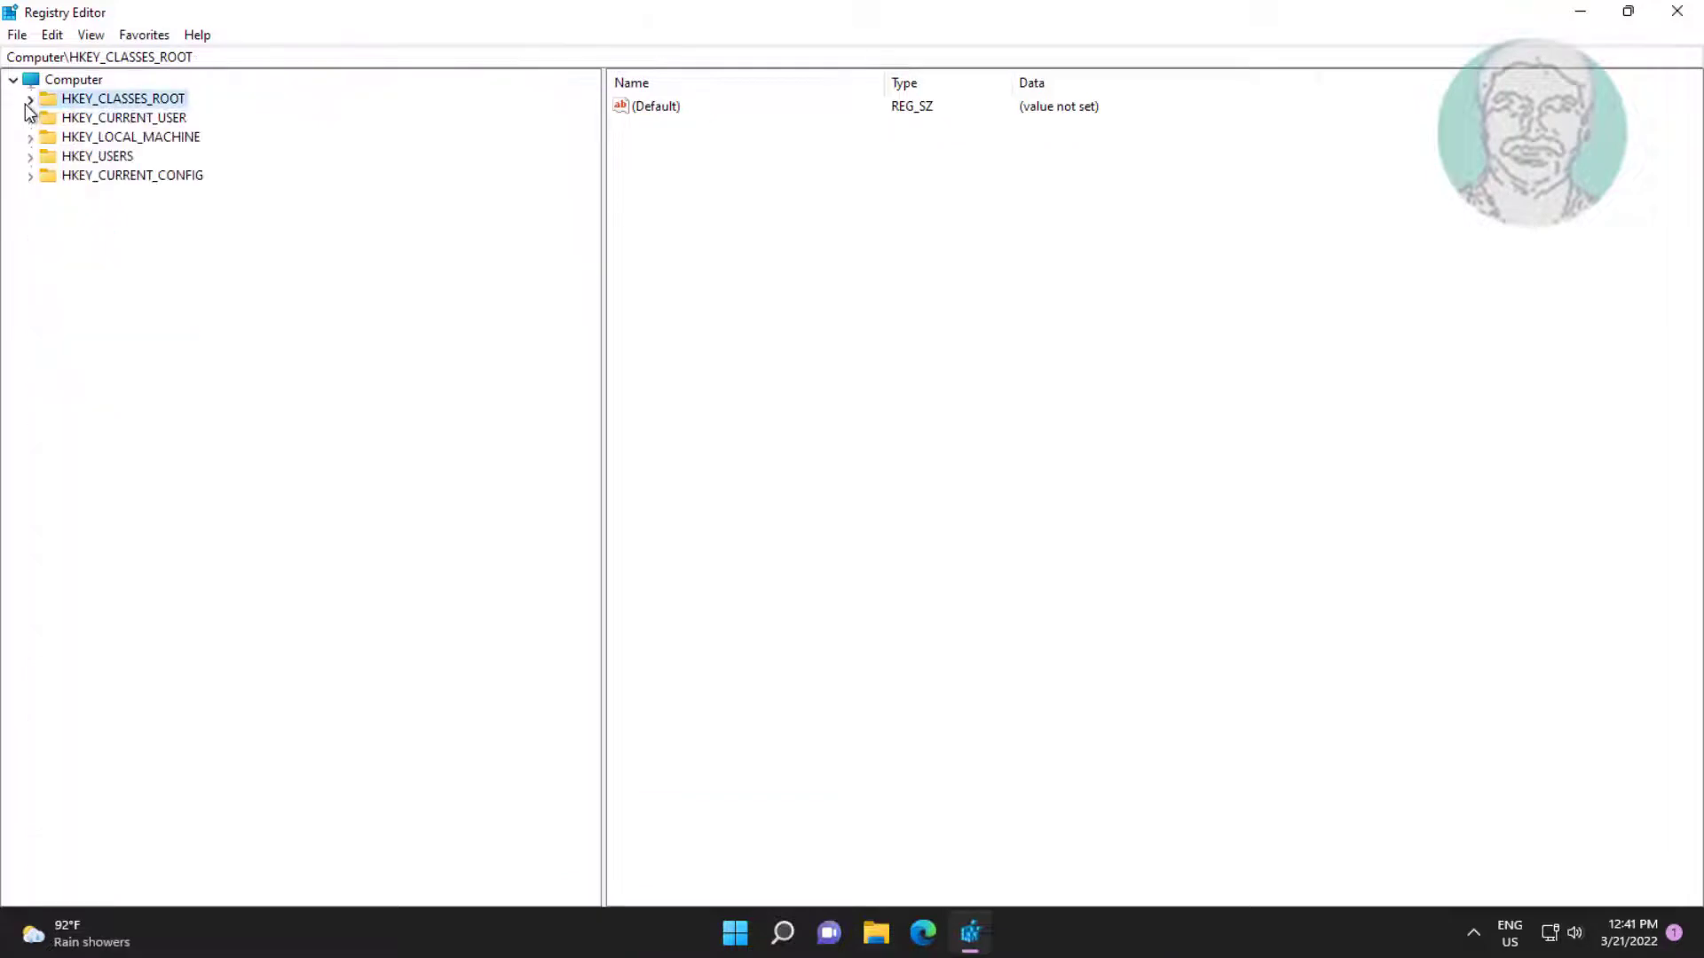
Close Registry Editor and restart the computer from the Start menu power options.
click(1676, 10)
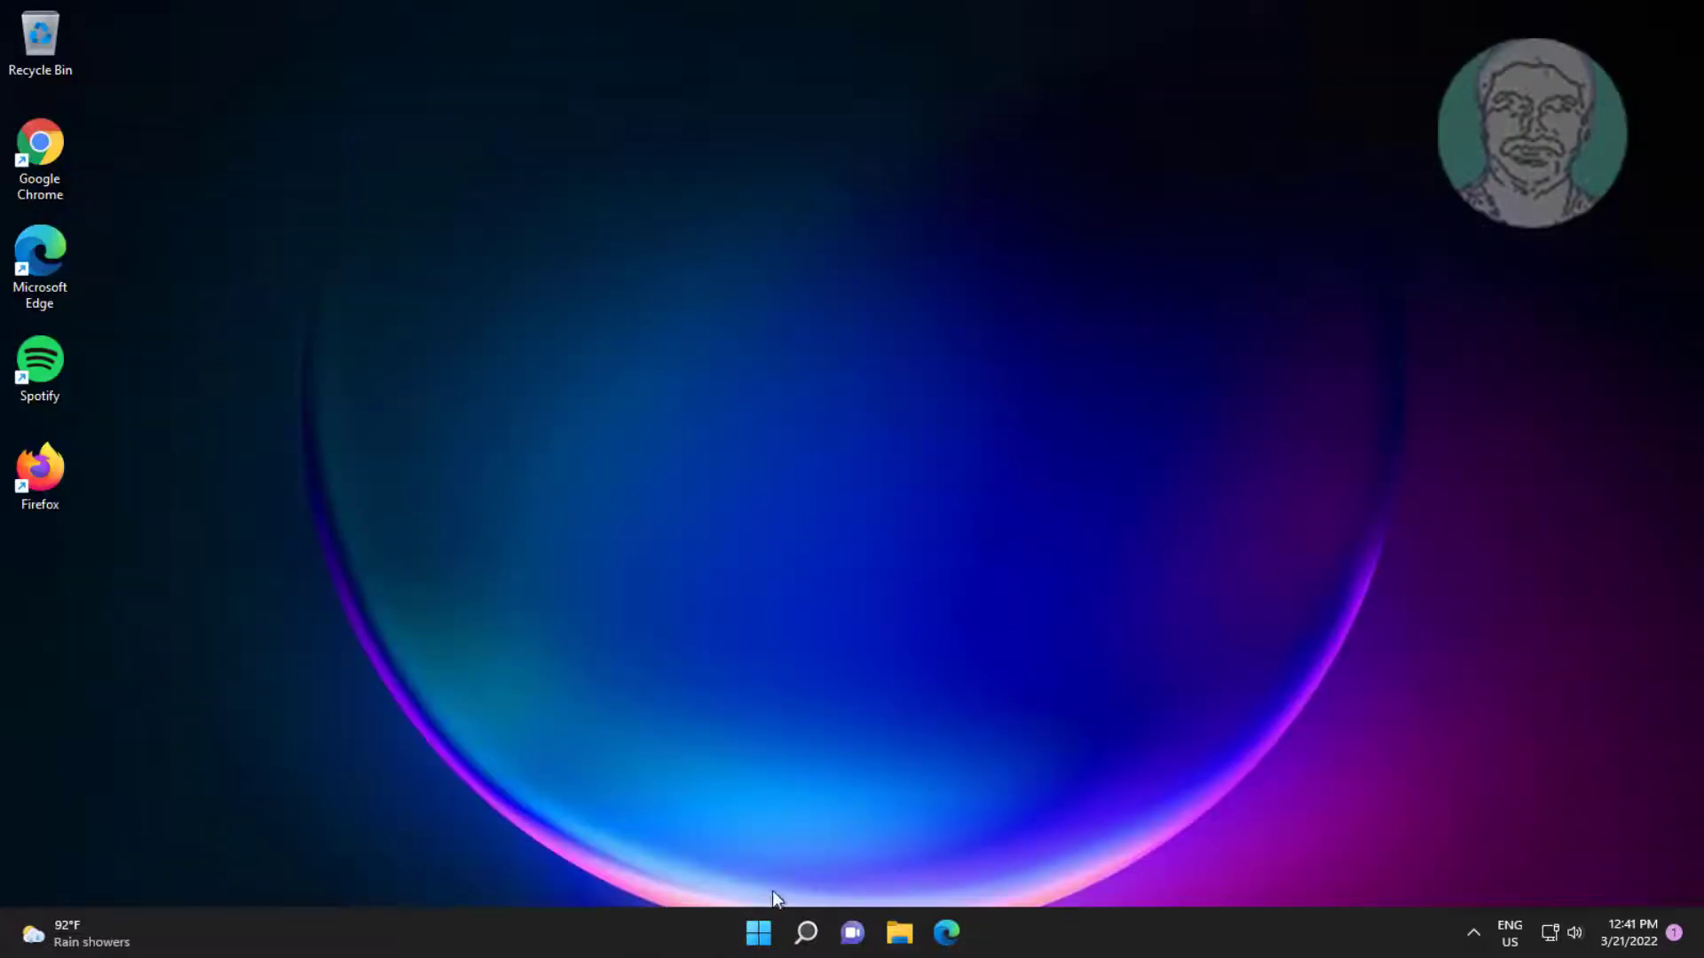
click(759, 932)
click(1122, 856)
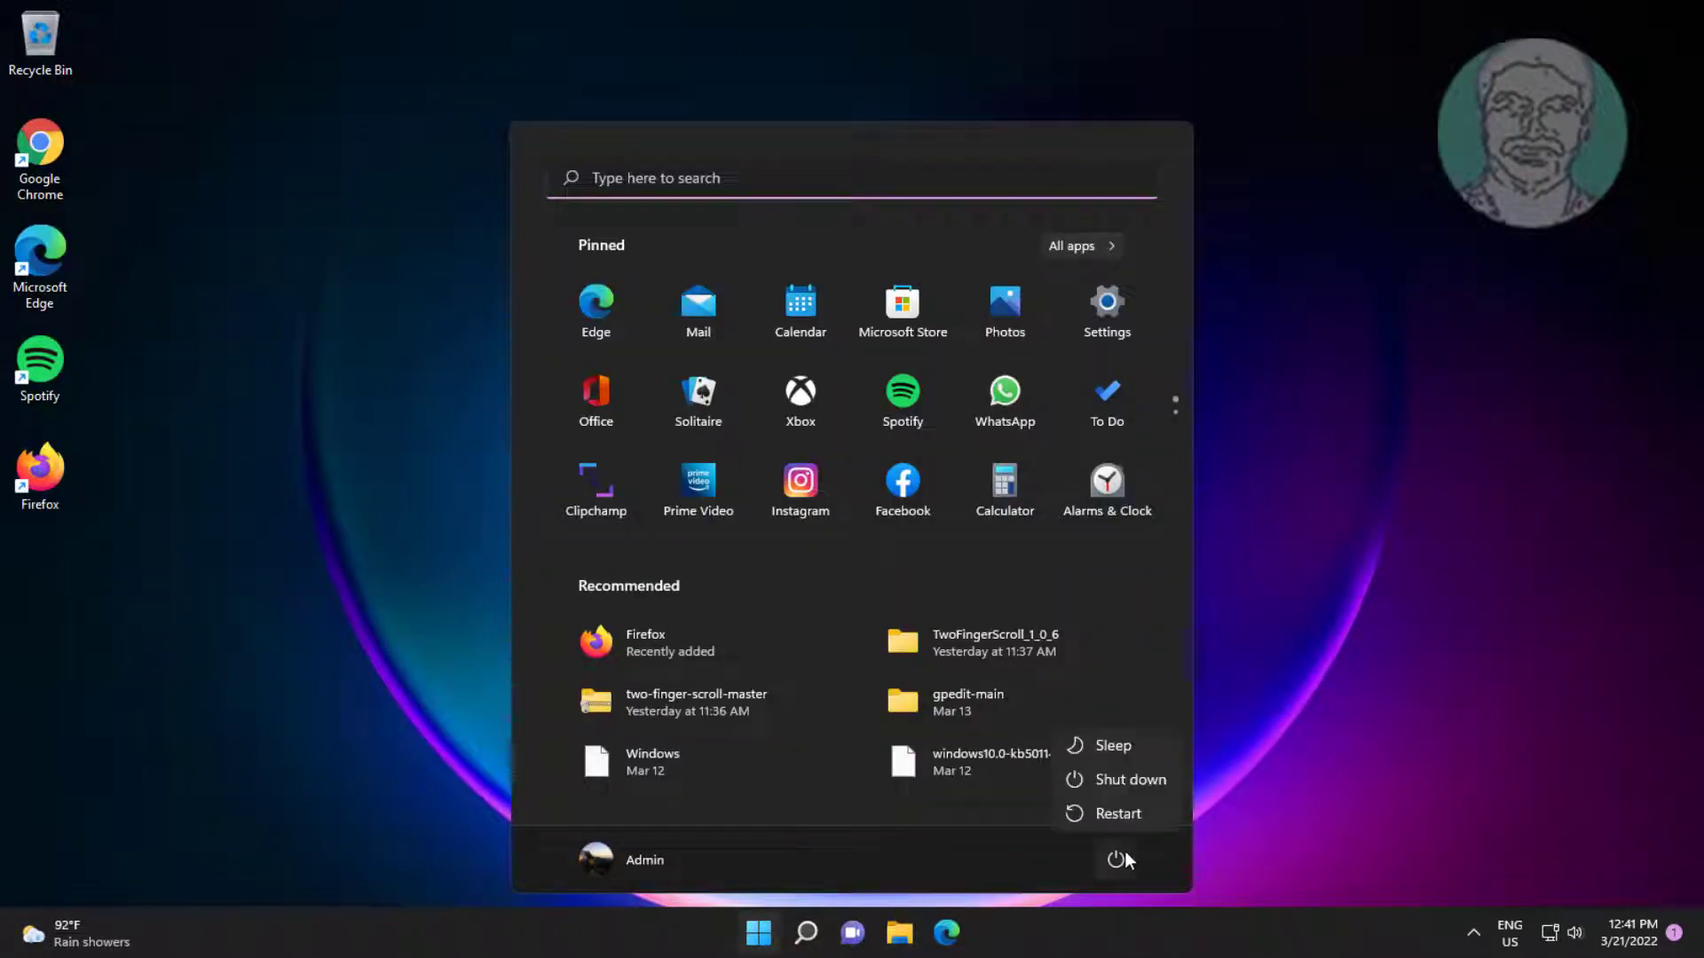
click(1139, 802)
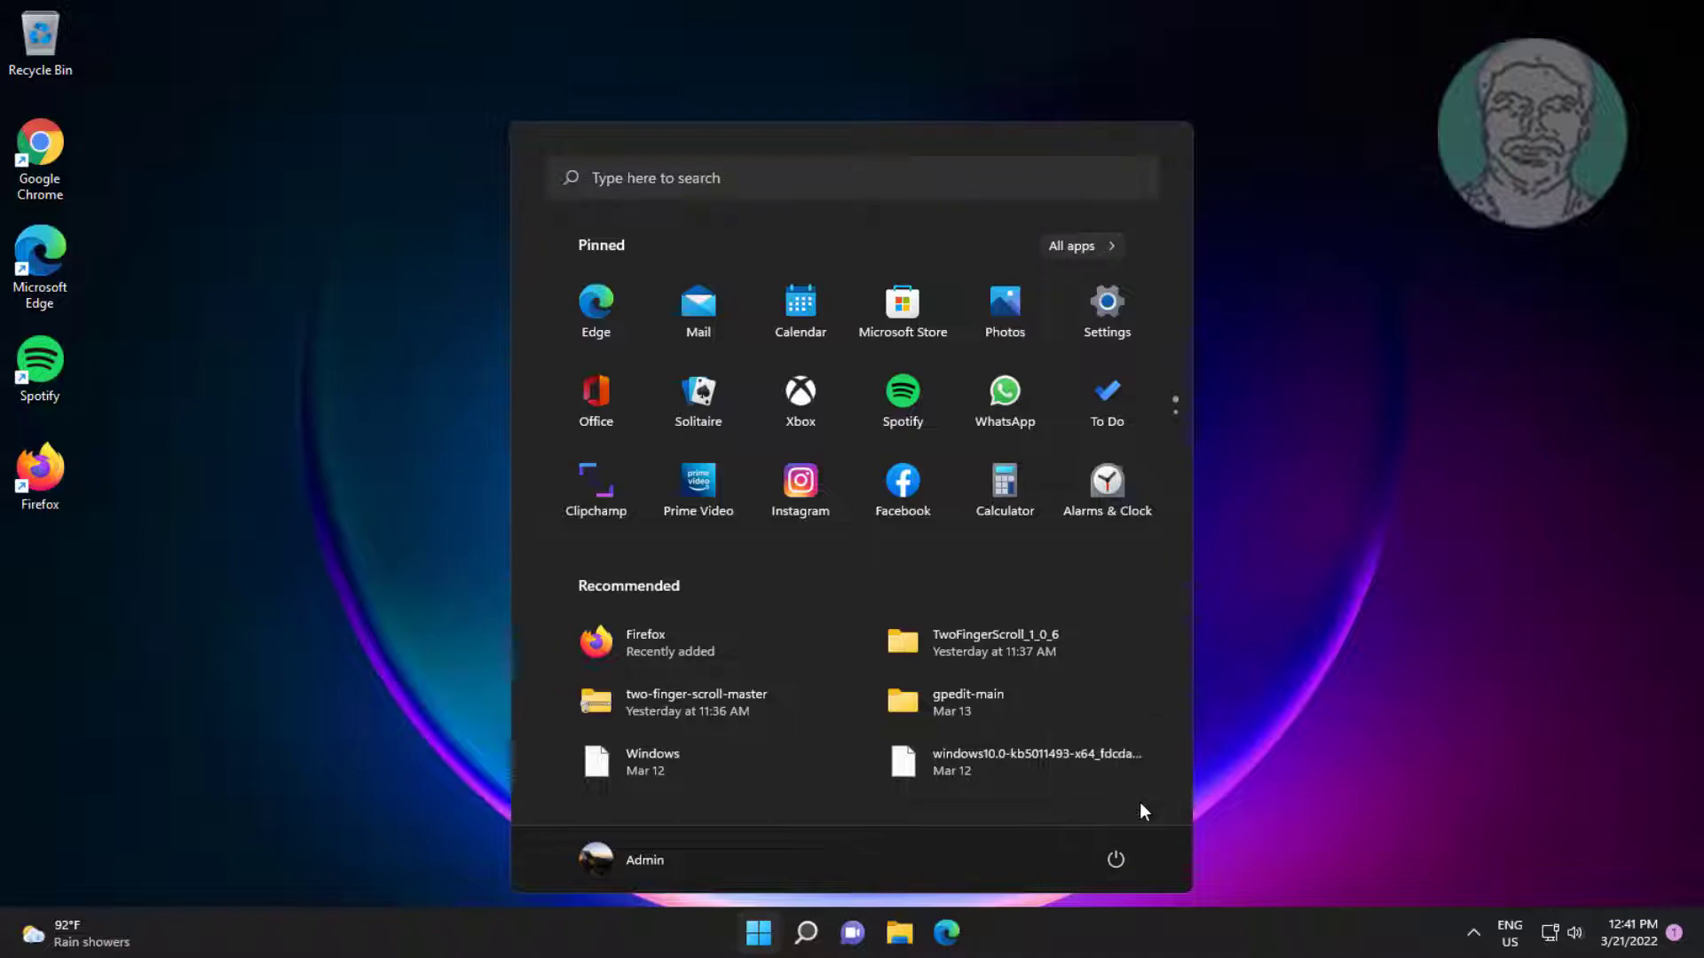